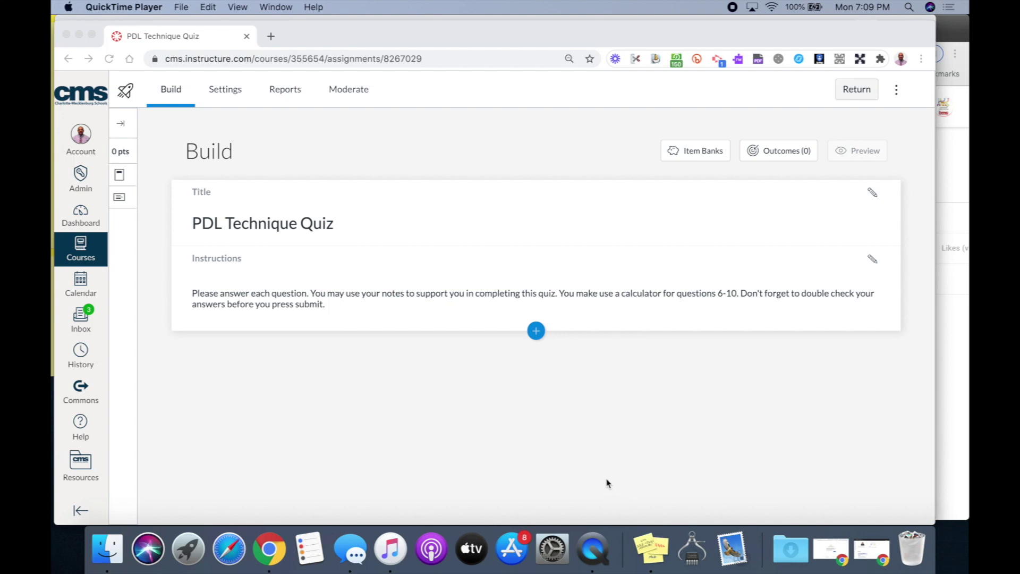
Insert a Multiple Answer question with the stem "Select all the numbers that are greater than .64"
{"action": "left_click", "coordinate": [536, 332]}
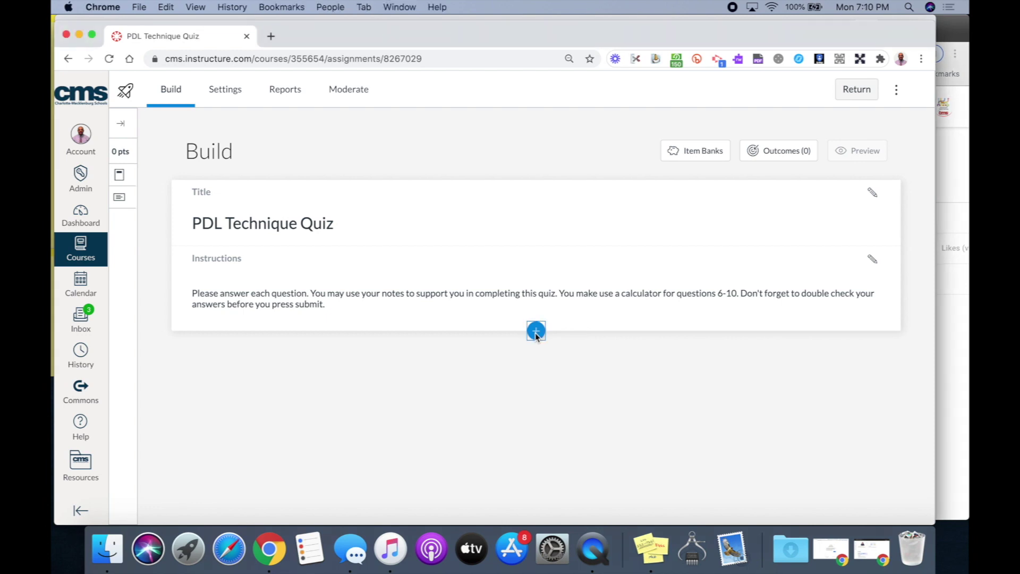
{"action": "left_click", "coordinate": [535, 332]}
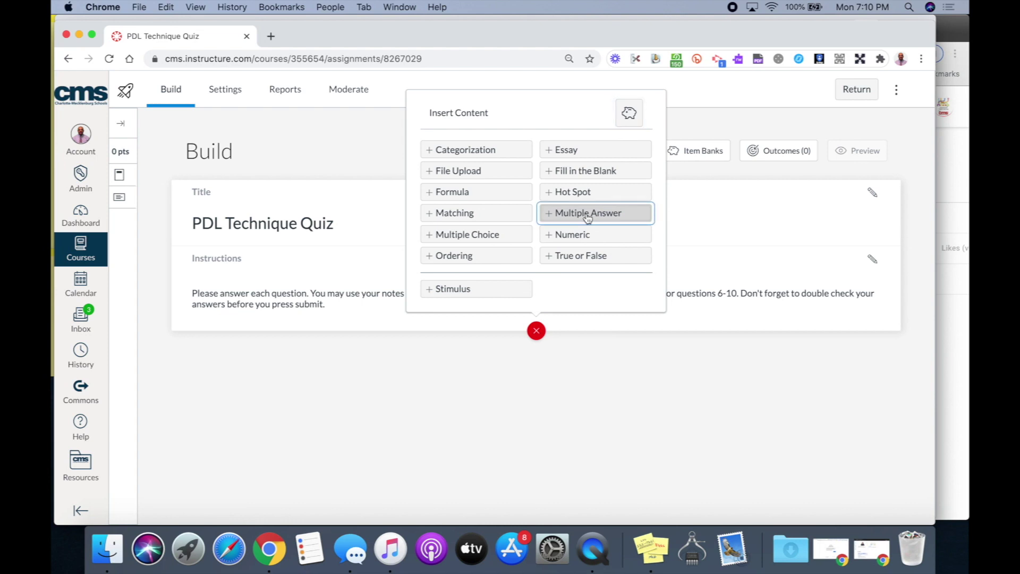
{"action": "left_click", "coordinate": [588, 213]}
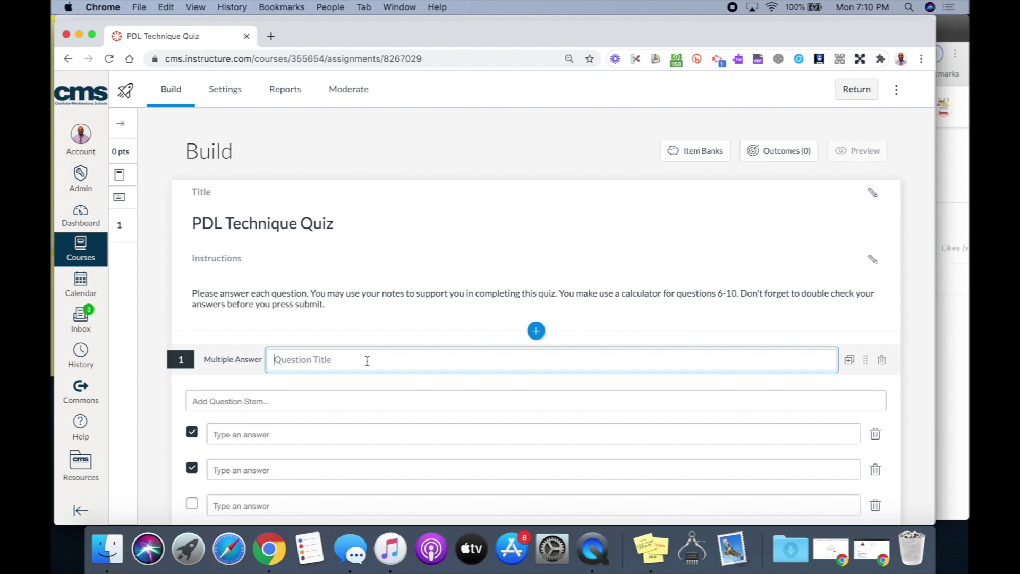
{"action": "left_click", "coordinate": [218, 403]}
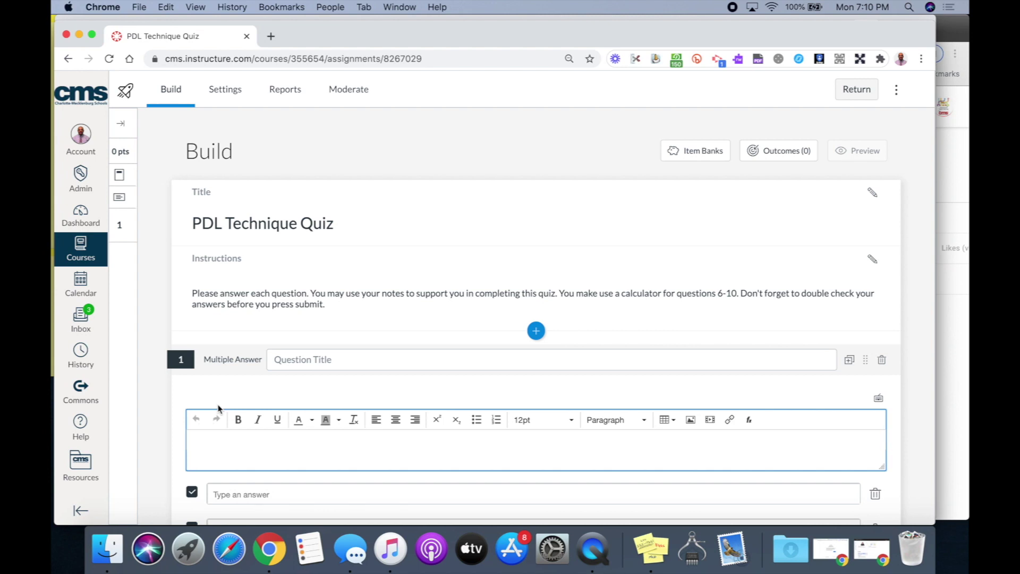
{"action": "type", "text": "Select all the numbers that are greater than .64"}
Mark the choices .8, Sixty Eight Hundredths and .\(\frac{7}{8}\) as the correct answers
{"action": "scroll", "coordinate": [218, 409], "scroll_direction": "down", "scroll_amount": 5}
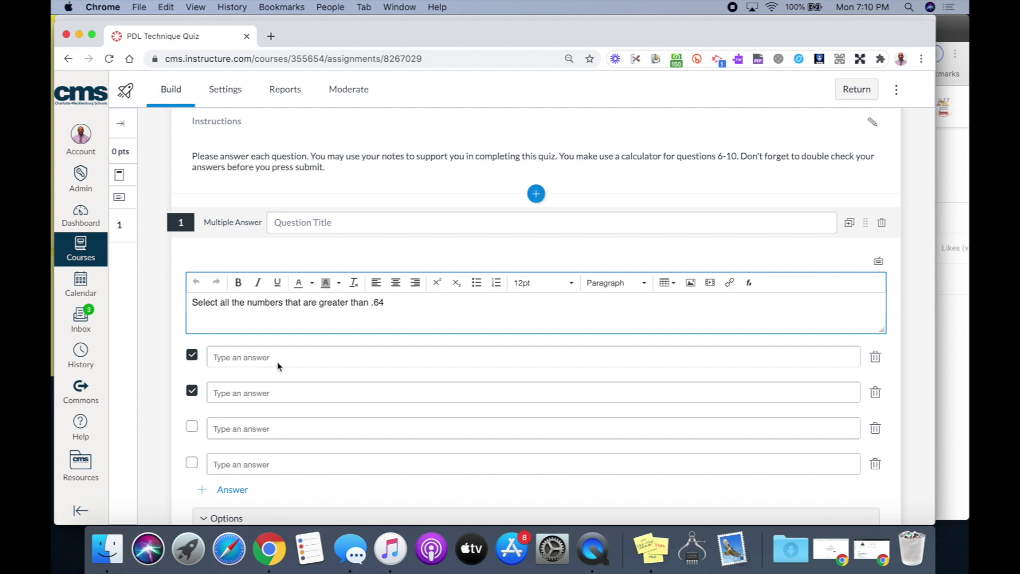
{"action": "scroll", "coordinate": [278, 365], "scroll_direction": "down", "scroll_amount": 3}
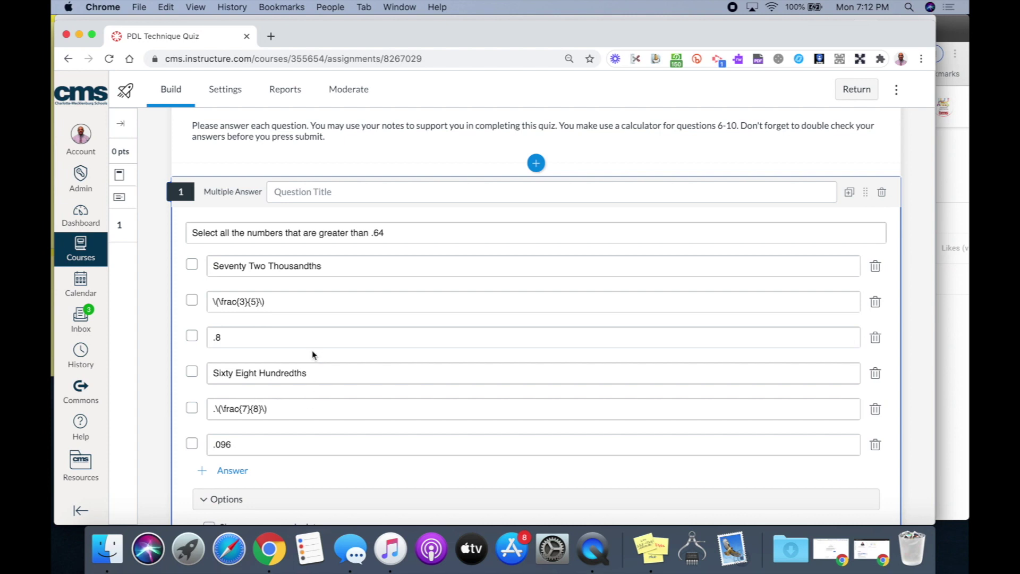
{"action": "left_click", "coordinate": [301, 303]}
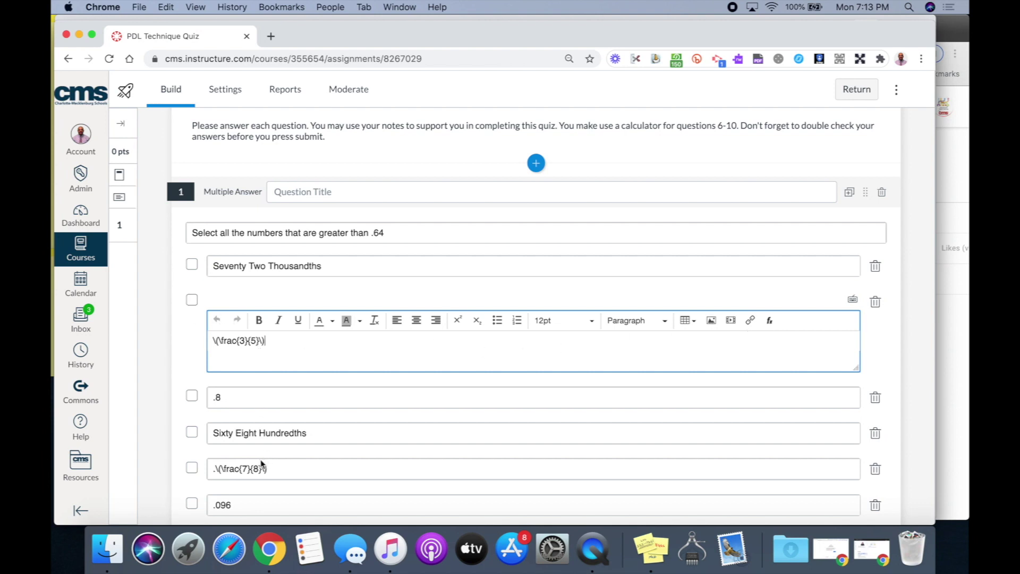
{"action": "scroll", "coordinate": [338, 464], "scroll_direction": "down", "scroll_amount": 3}
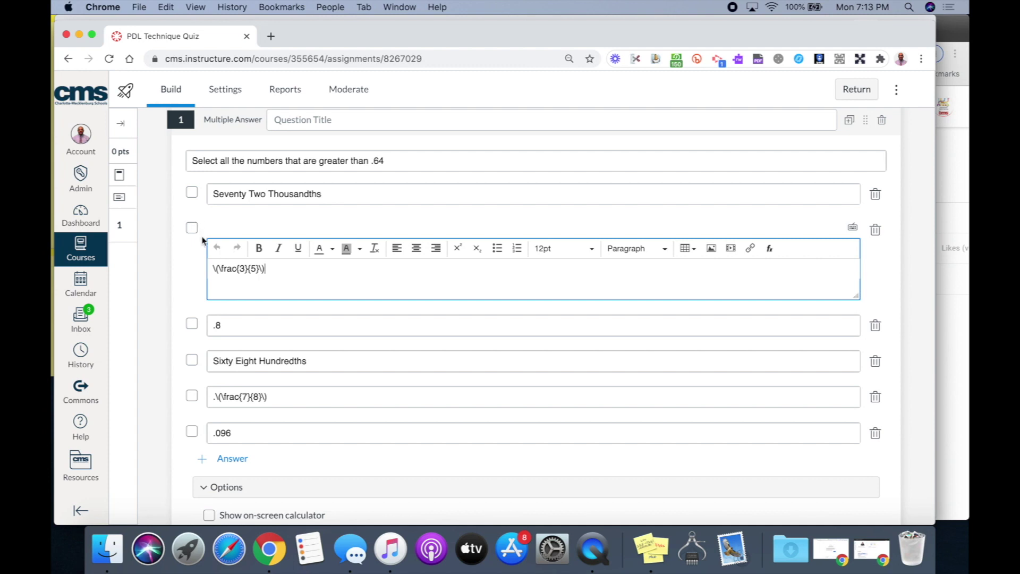
{"action": "left_click", "coordinate": [192, 324]}
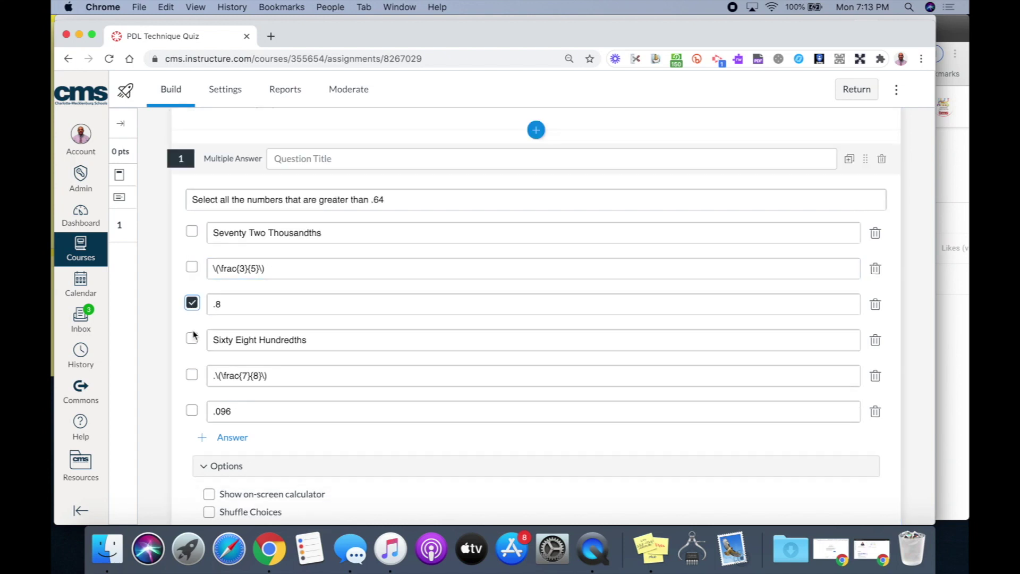
{"action": "left_click", "coordinate": [192, 338]}
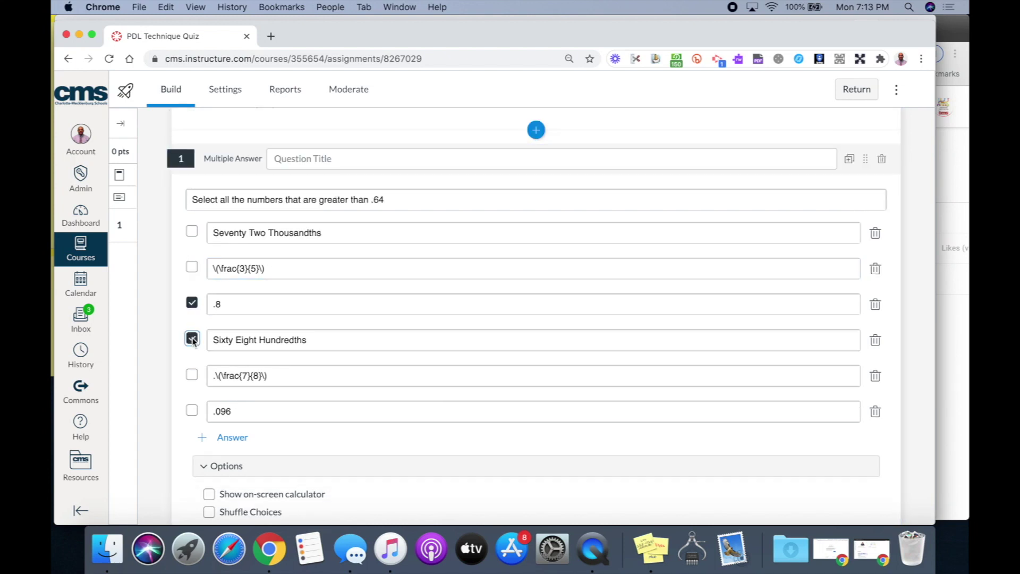
{"action": "left_click", "coordinate": [192, 375]}
Enable Shuffle Choices for the question and choose Exact Match grading
{"action": "scroll", "coordinate": [406, 402], "scroll_direction": "down", "scroll_amount": 4}
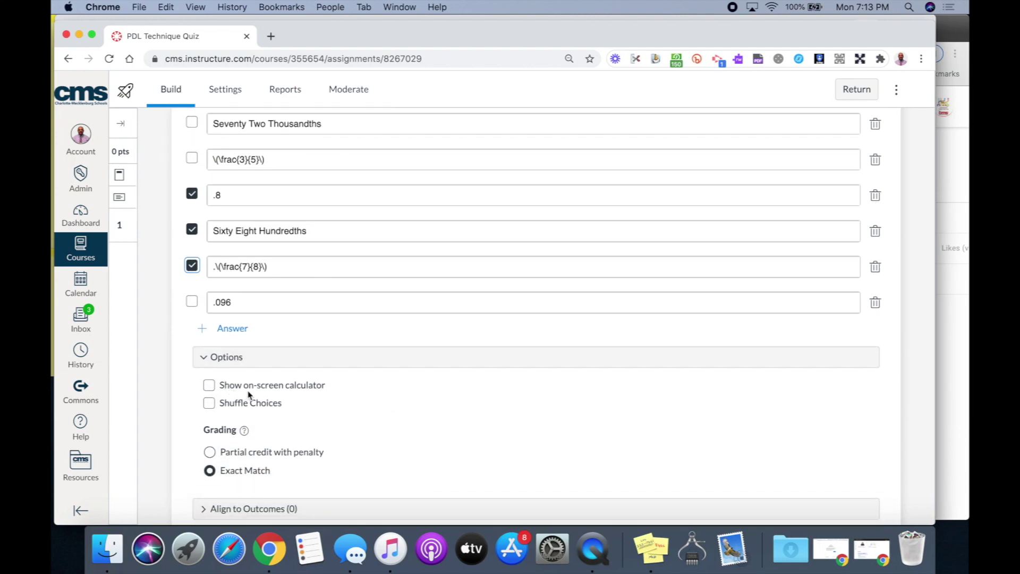
{"action": "left_click", "coordinate": [208, 403]}
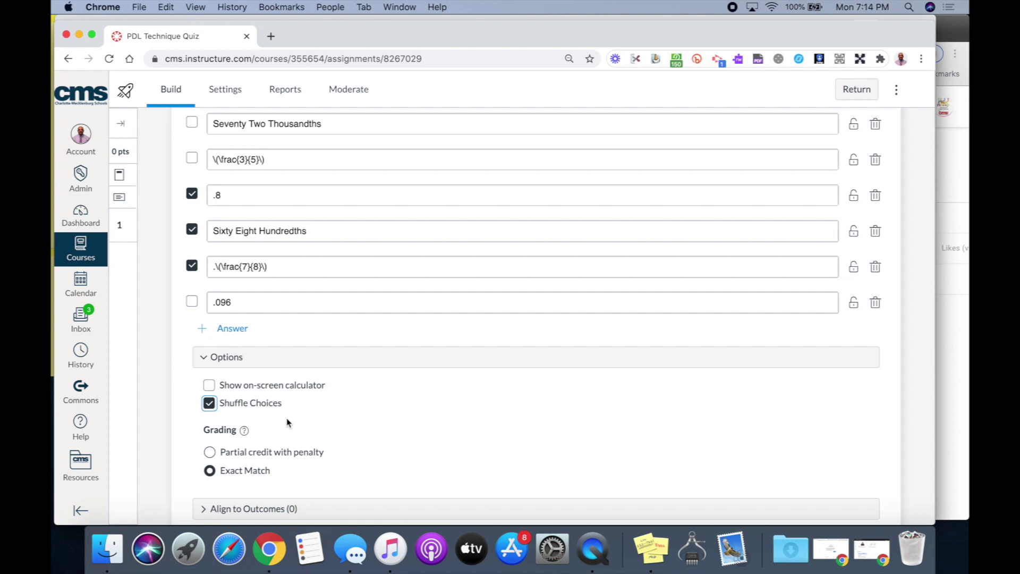
{"action": "scroll", "coordinate": [287, 423], "scroll_direction": "up", "scroll_amount": 3}
{"action": "scroll", "coordinate": [287, 422], "scroll_direction": "down", "scroll_amount": 3}
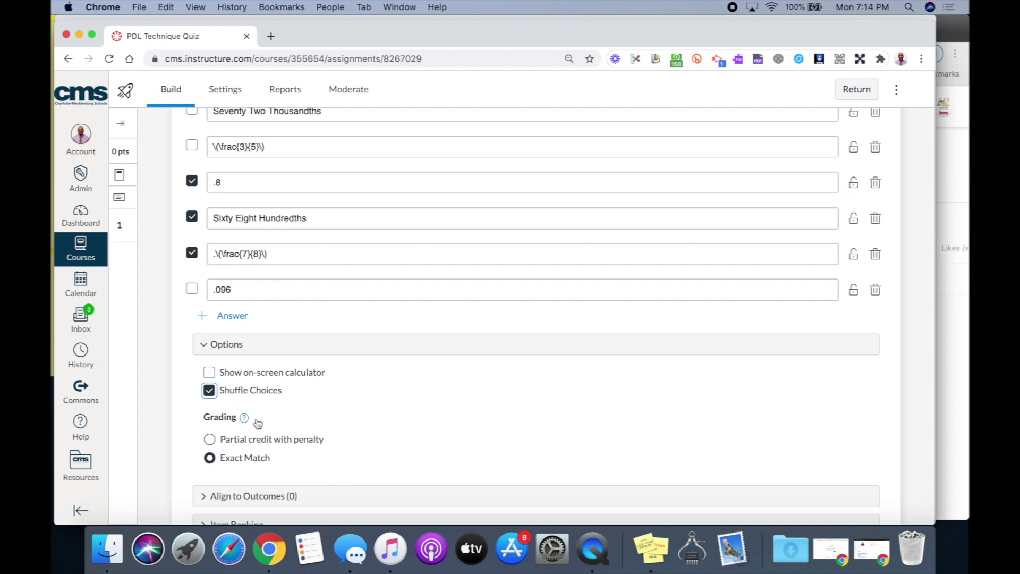
{"action": "left_click", "coordinate": [210, 458]}
{"action": "scroll", "coordinate": [212, 463], "scroll_direction": "up", "scroll_amount": 1}
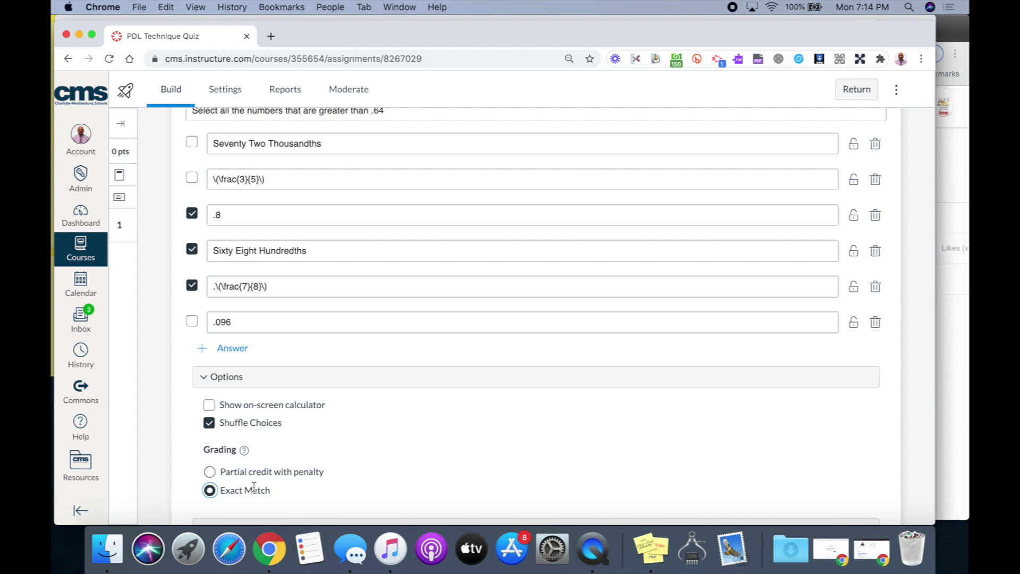
Check the question's Item Banking section, then set the question to 10 points and save it
{"action": "scroll", "coordinate": [254, 487], "scroll_direction": "down", "scroll_amount": 5}
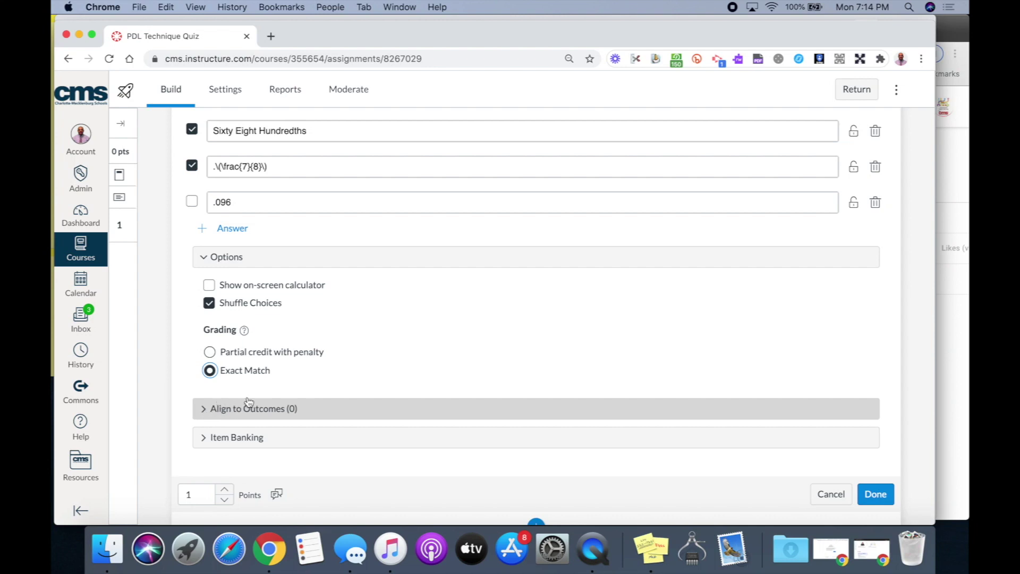
{"action": "left_click", "coordinate": [206, 439]}
{"action": "scroll", "coordinate": [206, 444], "scroll_direction": "down", "scroll_amount": 3}
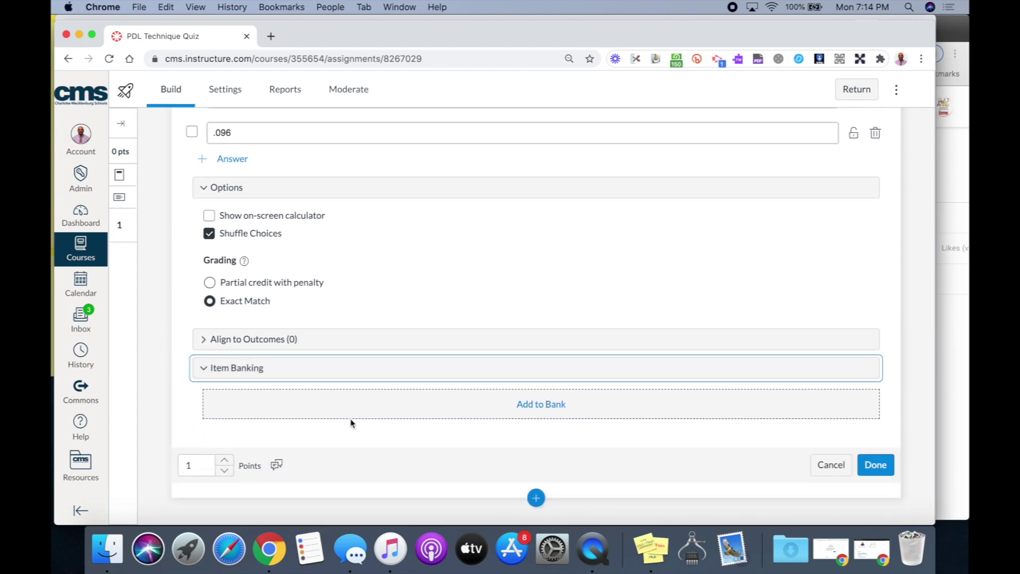
{"action": "left_click", "coordinate": [206, 369]}
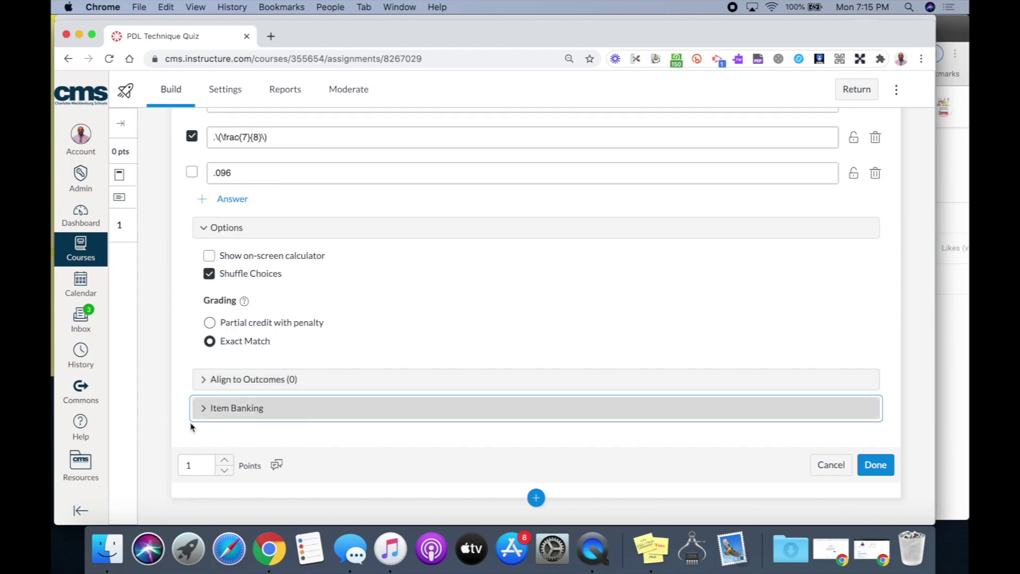
{"action": "double_click", "coordinate": [201, 463]}
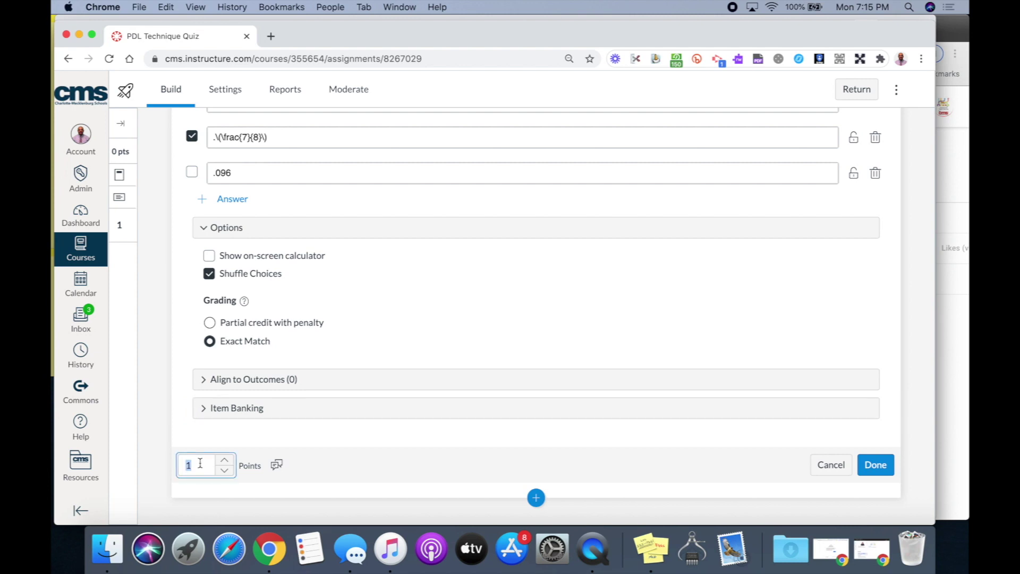
{"action": "type", "text": "10"}
{"action": "left_click", "coordinate": [876, 466]}
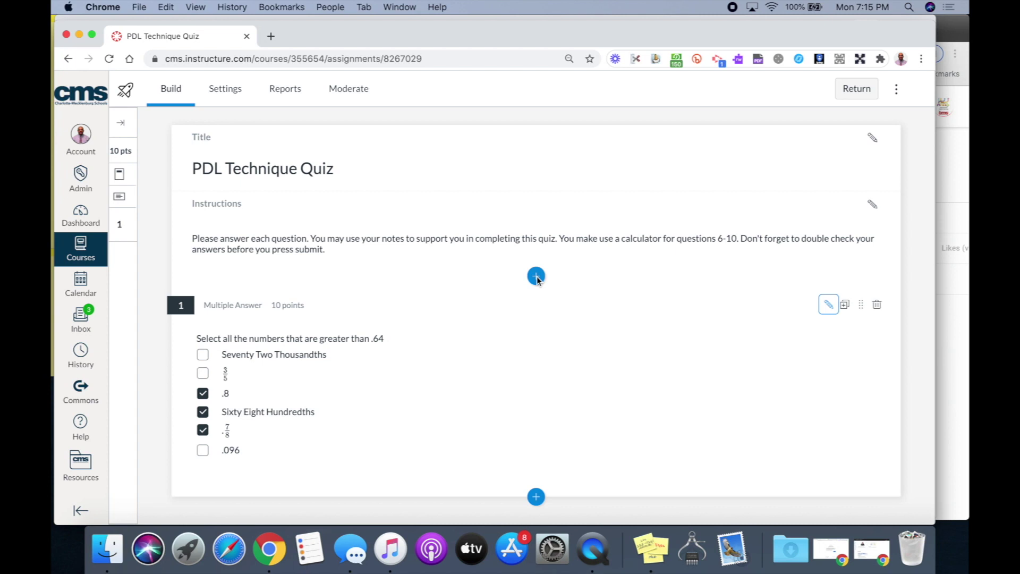
Add a Fill in the Blank question stating a boy's first name followed by "and his family left Mexico to go search for work in California."
{"action": "left_click", "coordinate": [536, 497]}
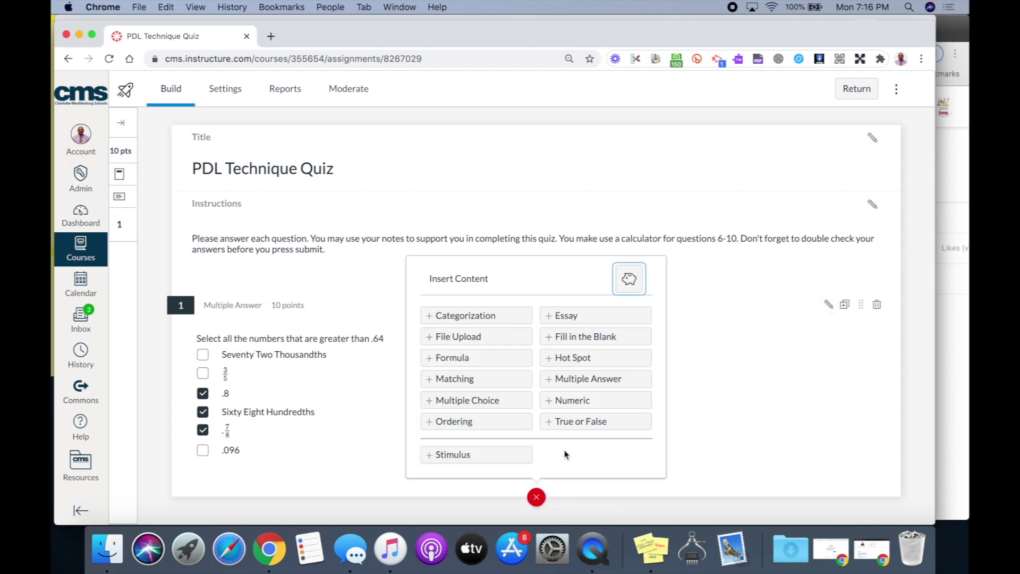
{"action": "left_click", "coordinate": [577, 344]}
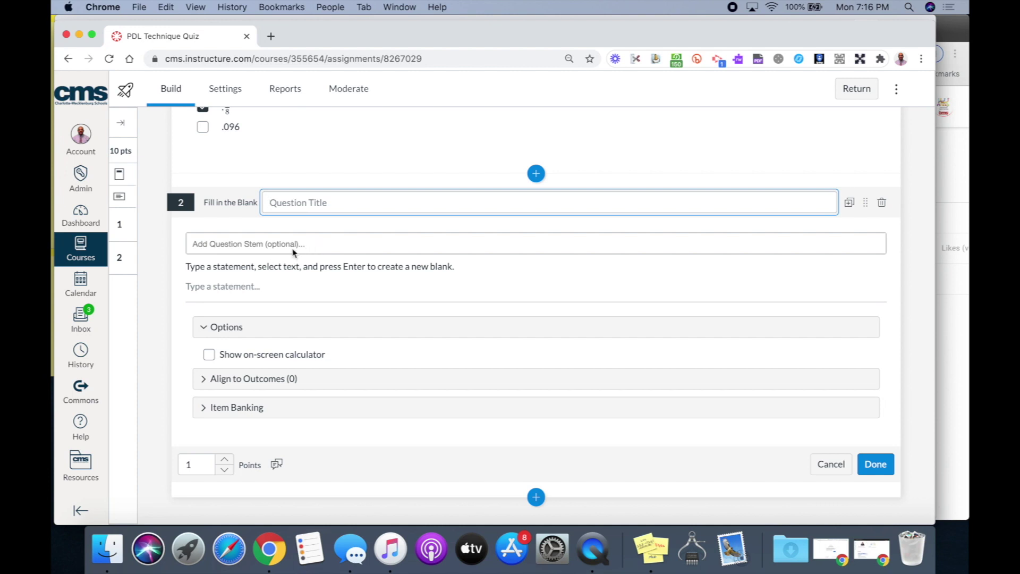
{"action": "left_click", "coordinate": [227, 285]}
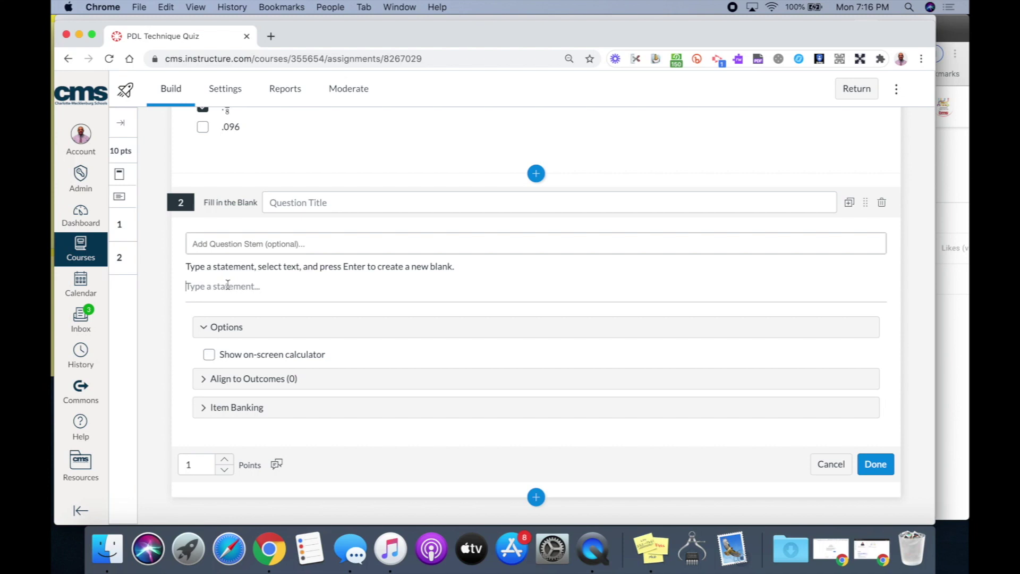
{"action": "type", "text": "Miguel and his family left Mexico to go search for work in California."}
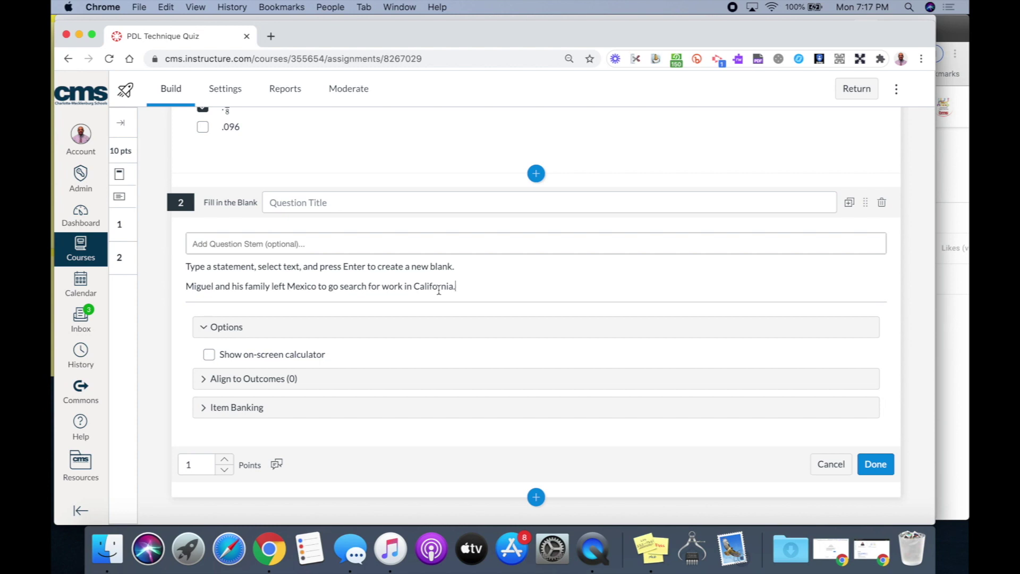
Turn the word "Mexico" in the statement into a blank and set its text match to Specify Correct Answers
{"action": "double_click", "coordinate": [301, 287]}
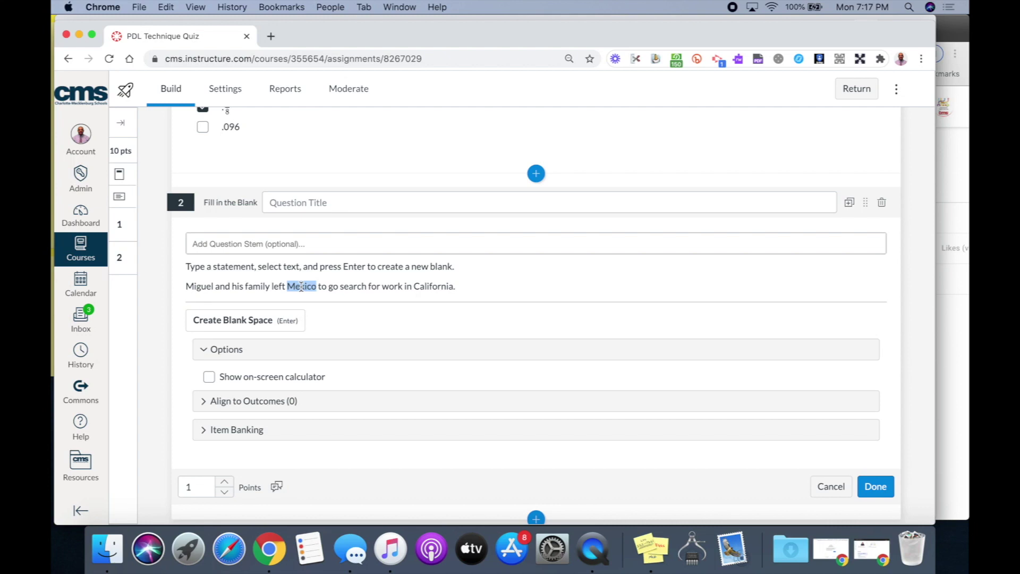
{"action": "key", "text": "Return"}
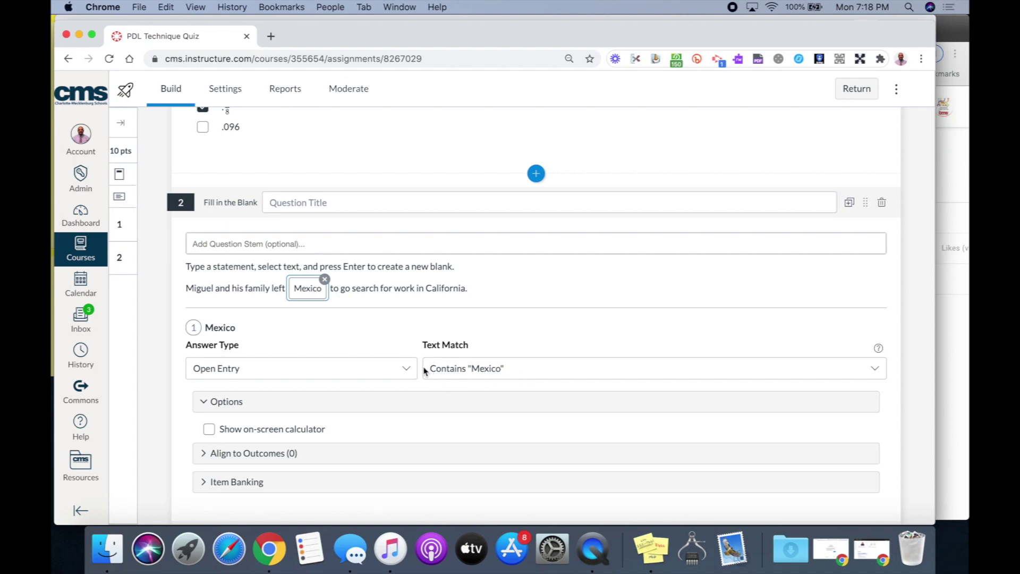
{"action": "left_click", "coordinate": [876, 369]}
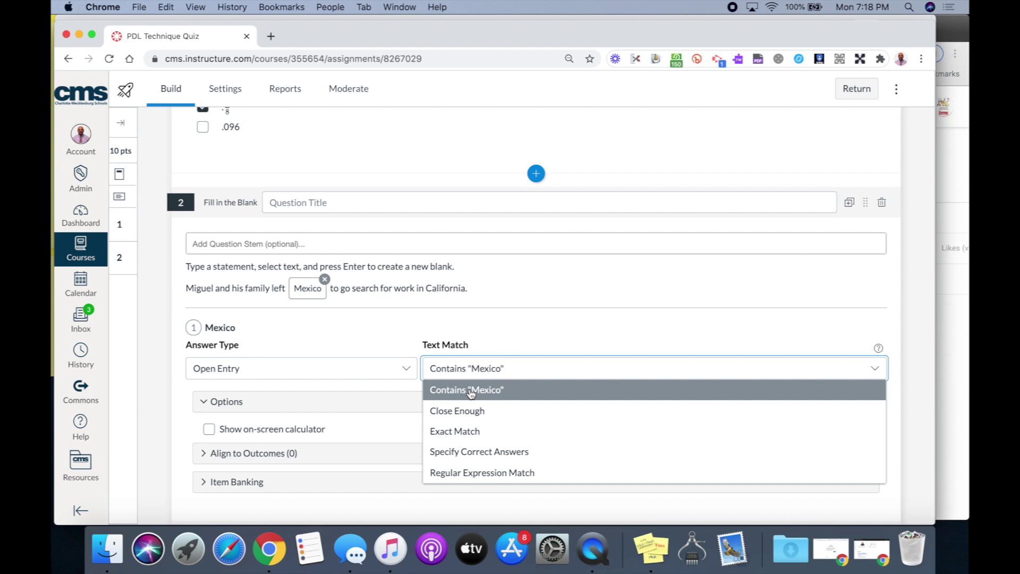
{"action": "left_click", "coordinate": [462, 452]}
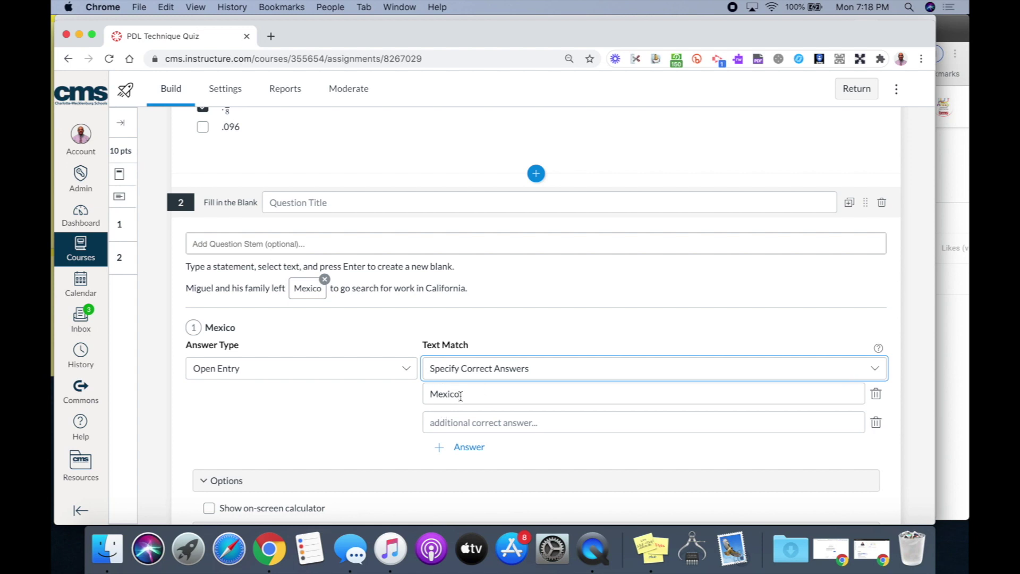
Accept "mexcio" as an additional correct answer for the Mexico blank and add one more empty answer entry
{"action": "left_click", "coordinate": [444, 423]}
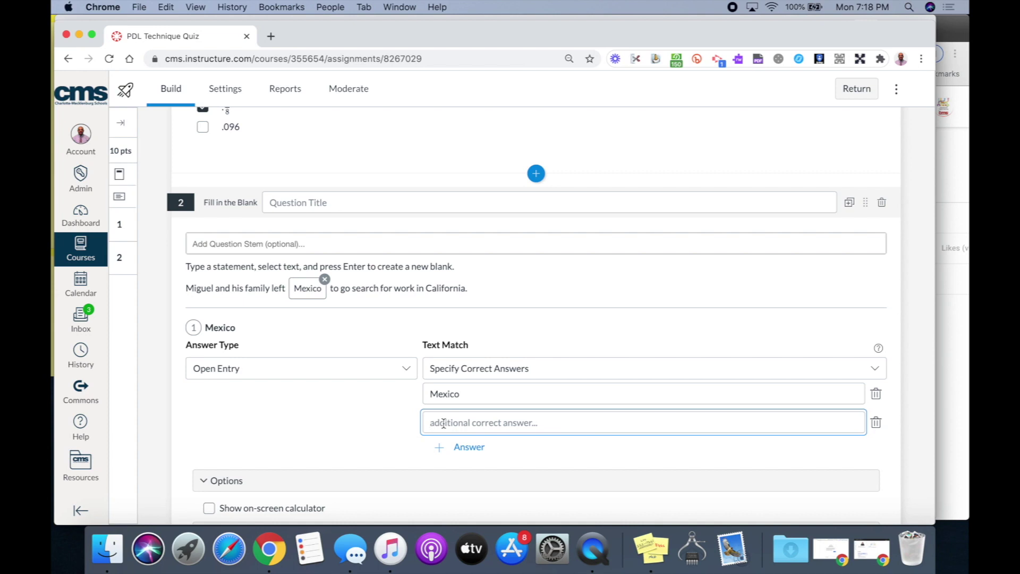
{"action": "type", "text": "mex"}
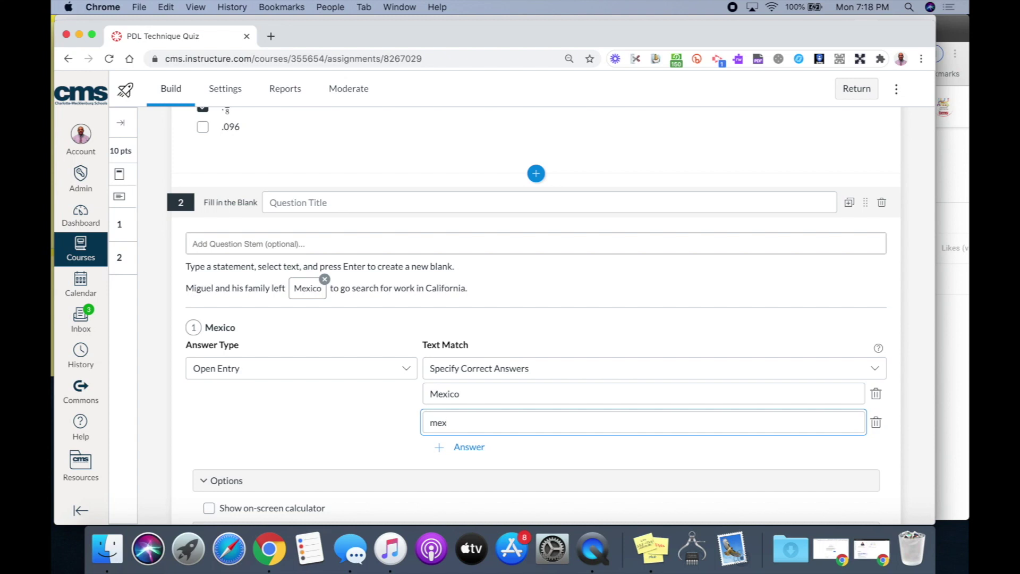
{"action": "type", "text": "cio"}
{"action": "left_click", "coordinate": [469, 449]}
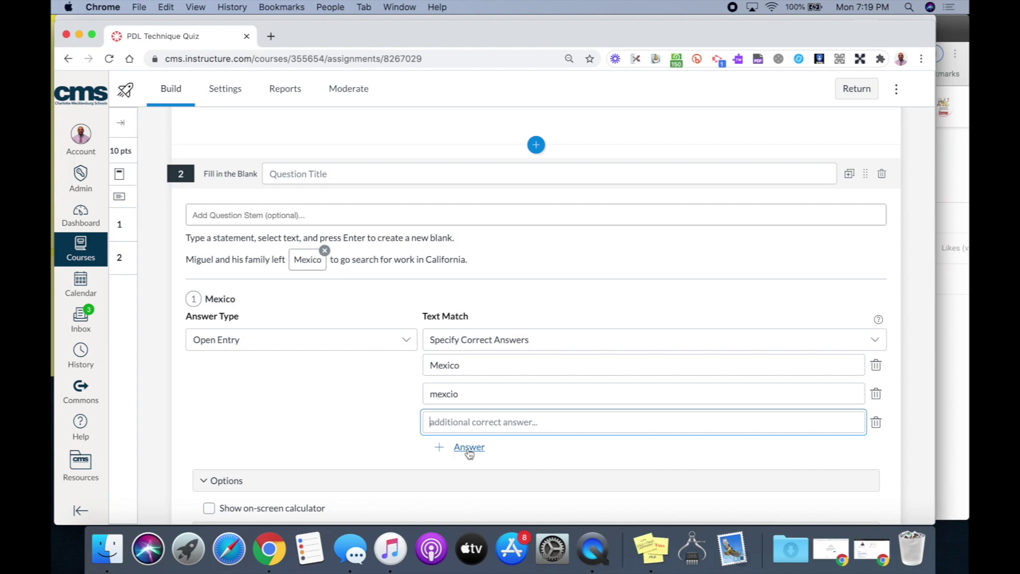
{"action": "left_click", "coordinate": [406, 342]}
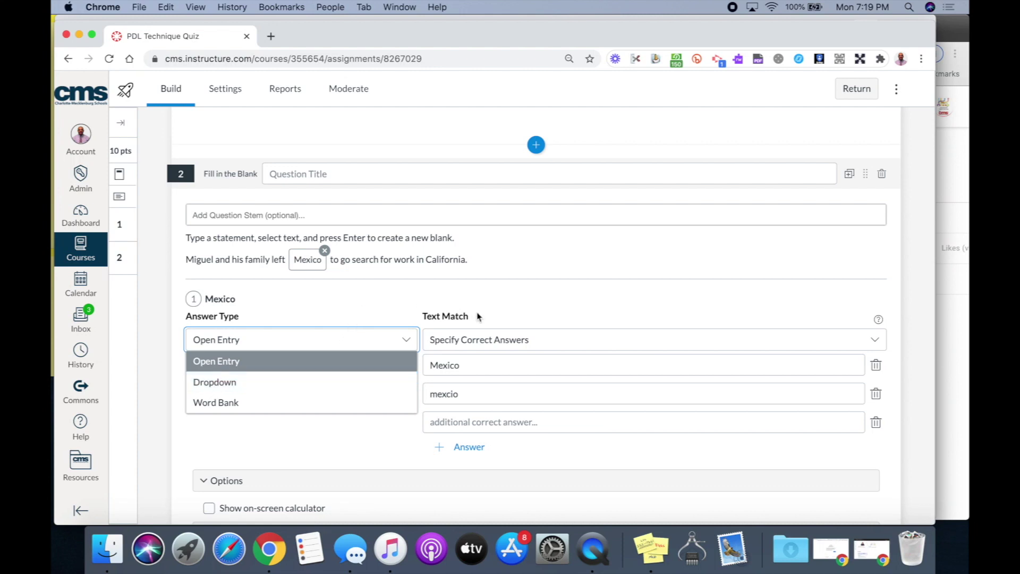
{"action": "left_click", "coordinate": [405, 299]}
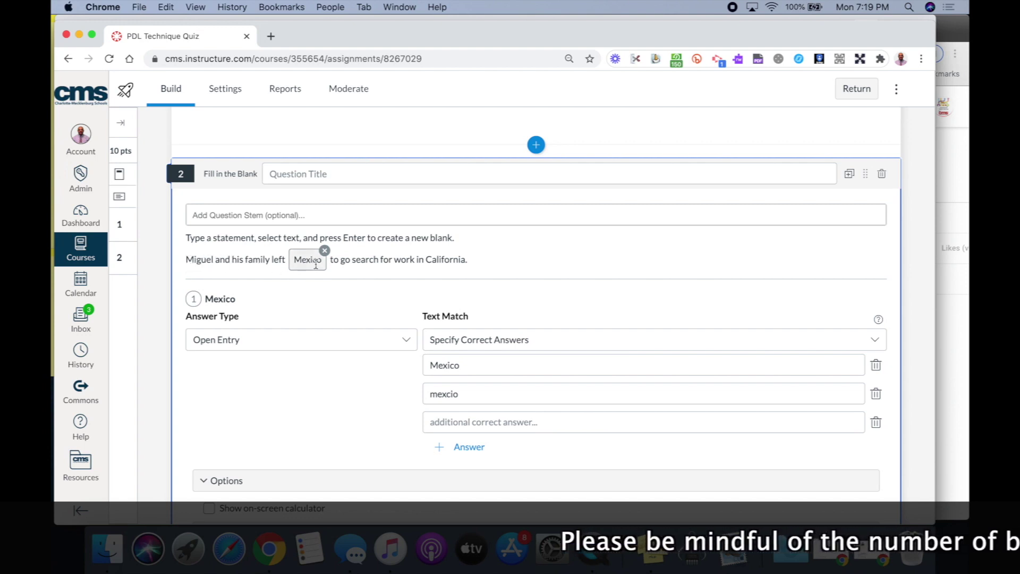
Turn the word "California" in the statement into a second blank
{"action": "double_click", "coordinate": [450, 259]}
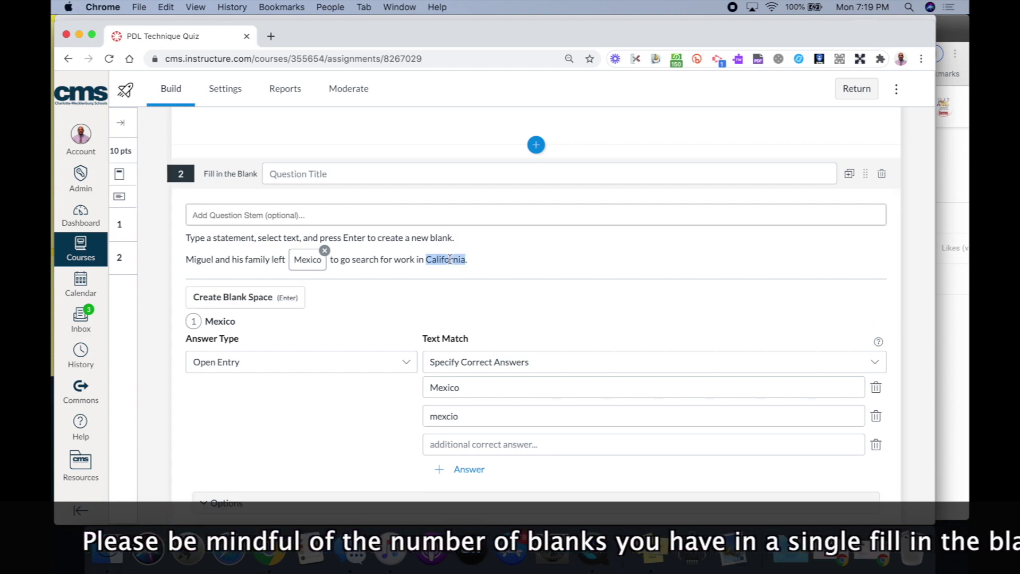
{"action": "key", "text": "Return"}
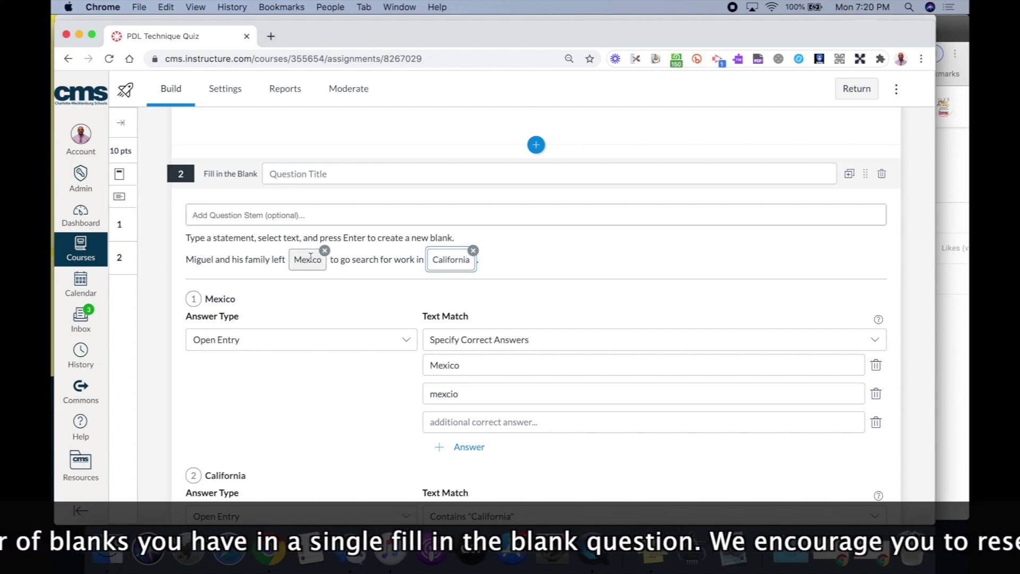
{"action": "scroll", "coordinate": [365, 391], "scroll_direction": "down", "scroll_amount": 5}
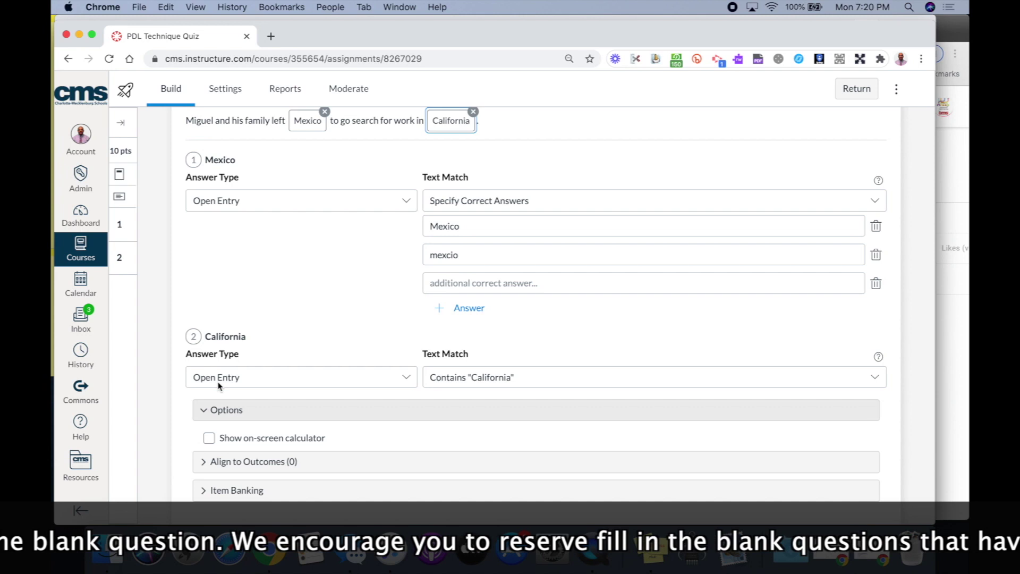
Set the California blank's answer type to Dropdown and add "New Mexico" and "Arizona" as the other possible choices
{"action": "left_click", "coordinate": [406, 379]}
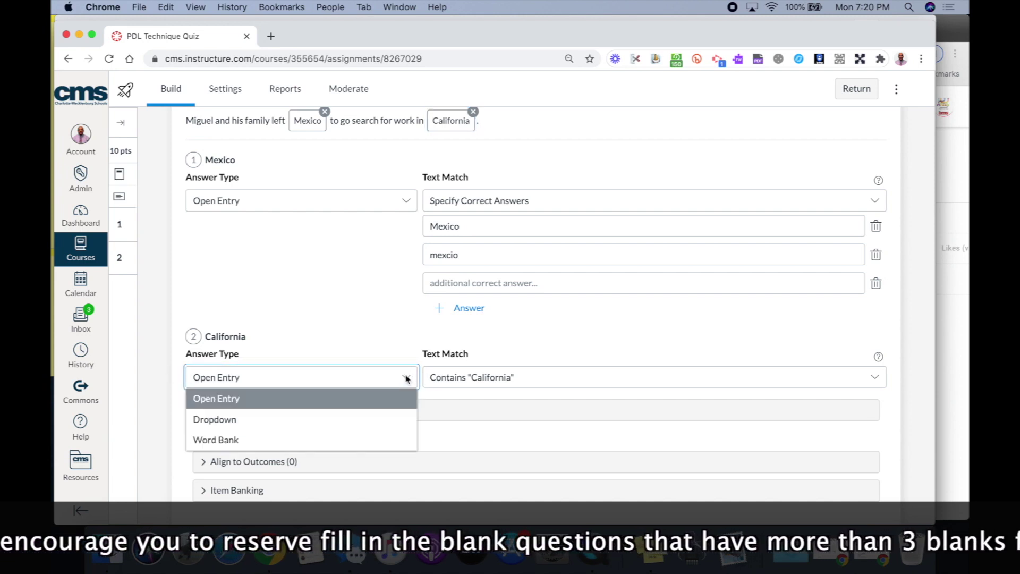
{"action": "left_click", "coordinate": [382, 419]}
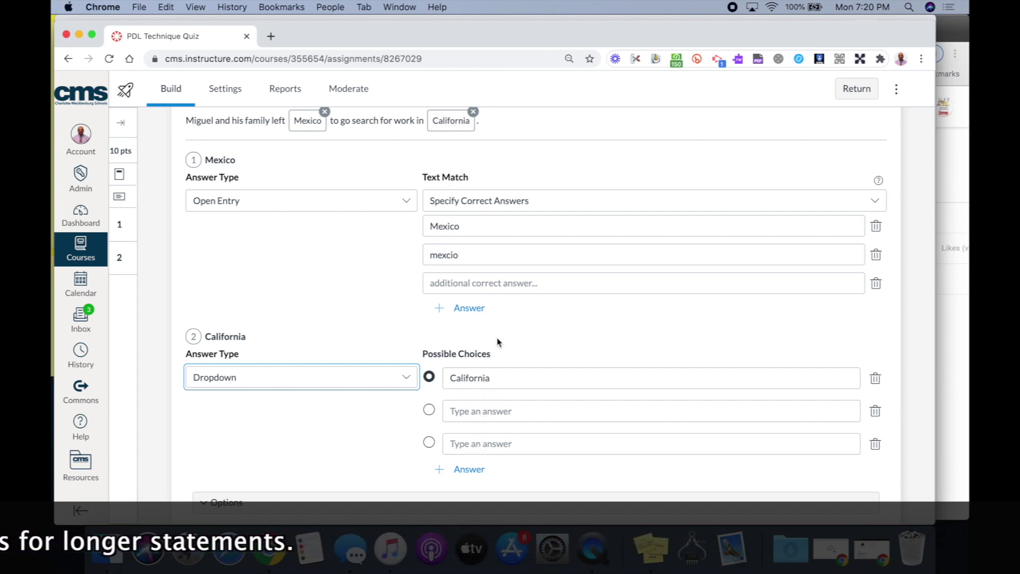
{"action": "left_click", "coordinate": [473, 413]}
{"action": "type", "text": "New Mexico"}
{"action": "left_click", "coordinate": [472, 449]}
{"action": "type", "text": "Arizona"}
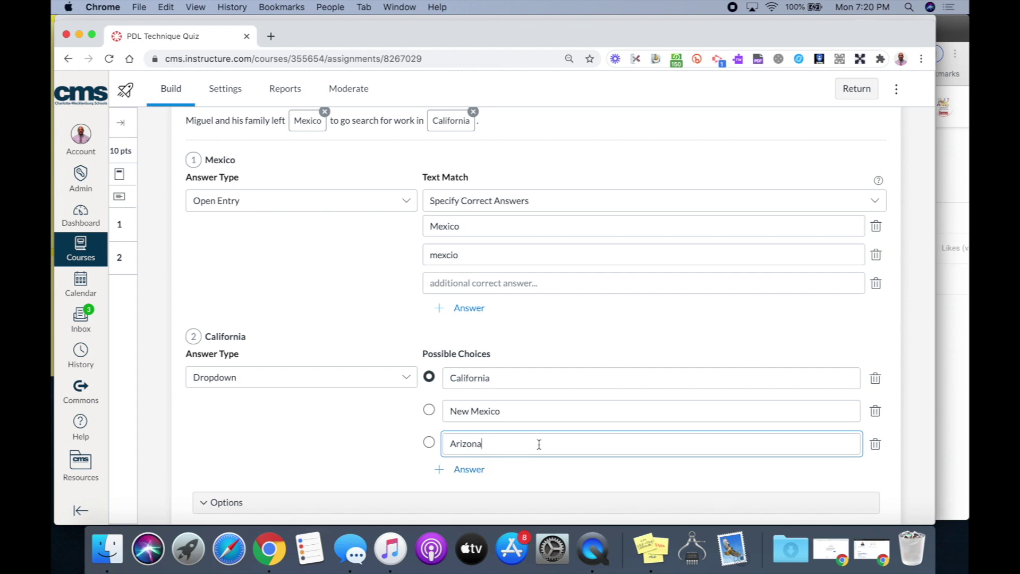
{"action": "left_click", "coordinate": [299, 454]}
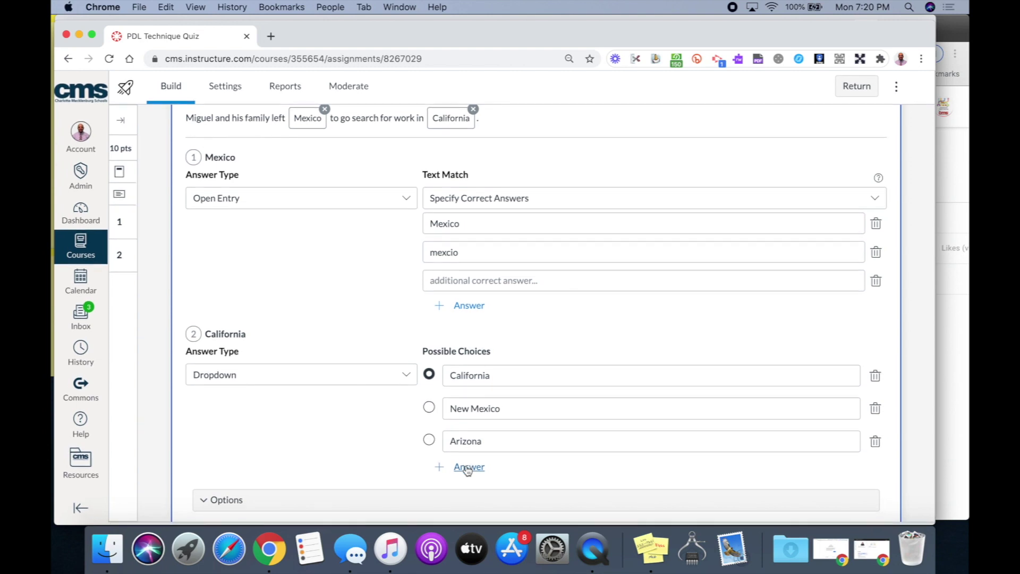
{"action": "left_click", "coordinate": [406, 378]}
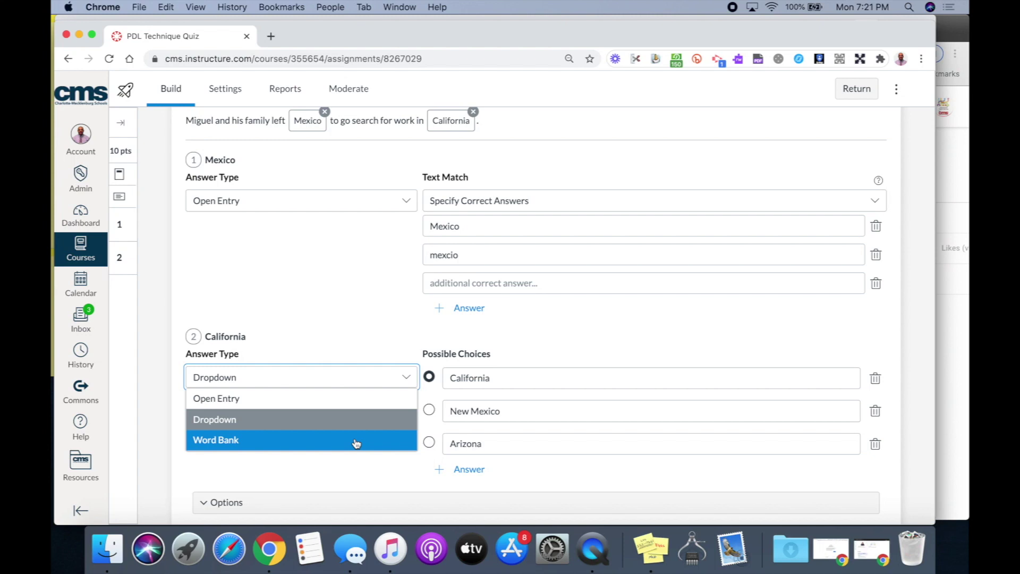
{"action": "left_click", "coordinate": [360, 483]}
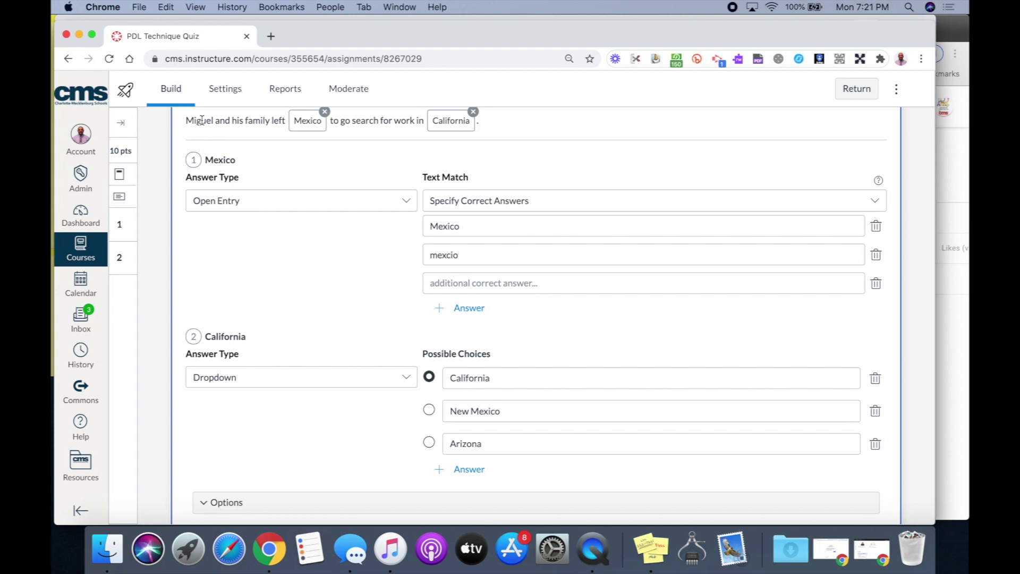
Turn the first name at the start of the statement into a blank and set its answer type to Word Bank
{"action": "left_click_drag", "start_coordinate": [201, 120], "coordinate": [214, 120]}
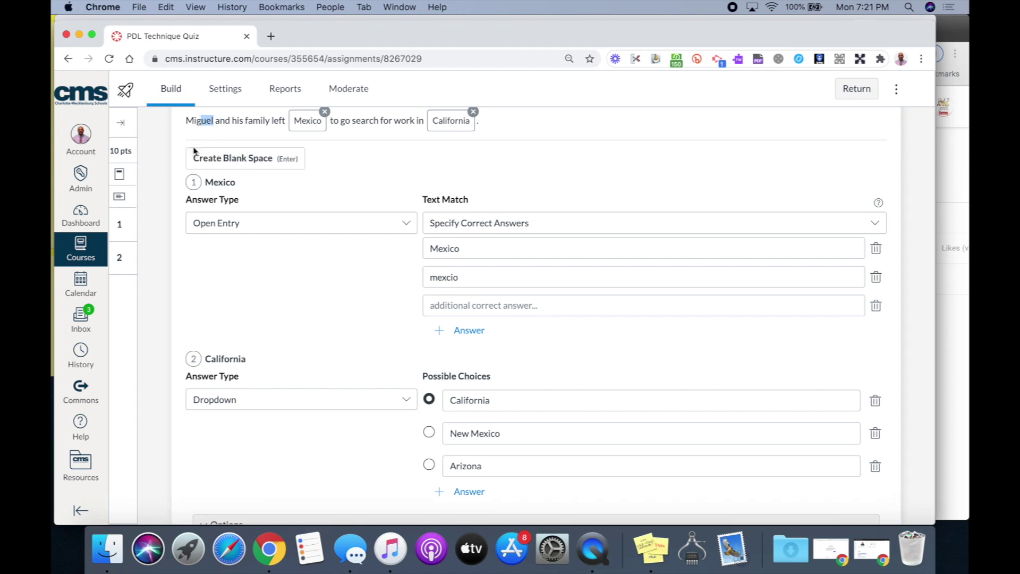
{"action": "scroll", "coordinate": [202, 185], "scroll_direction": "up", "scroll_amount": 1}
{"action": "double_click", "coordinate": [189, 187]}
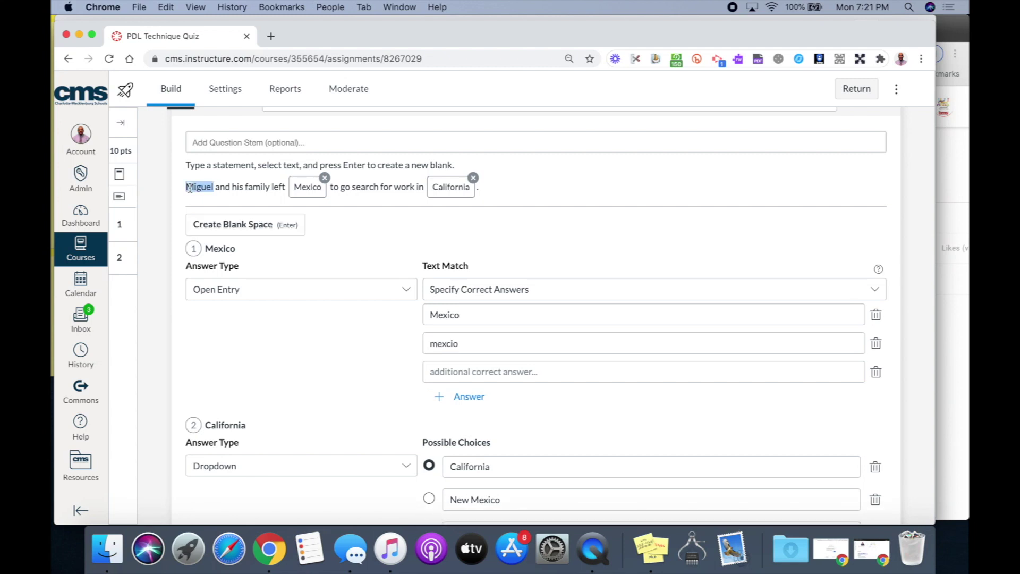
{"action": "key", "text": "Return"}
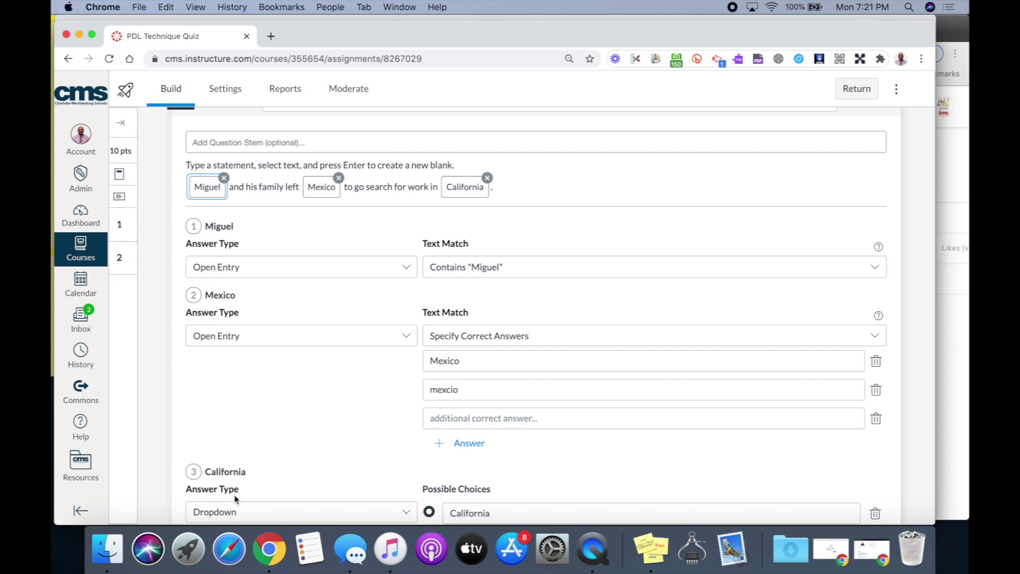
{"action": "left_click", "coordinate": [406, 267]}
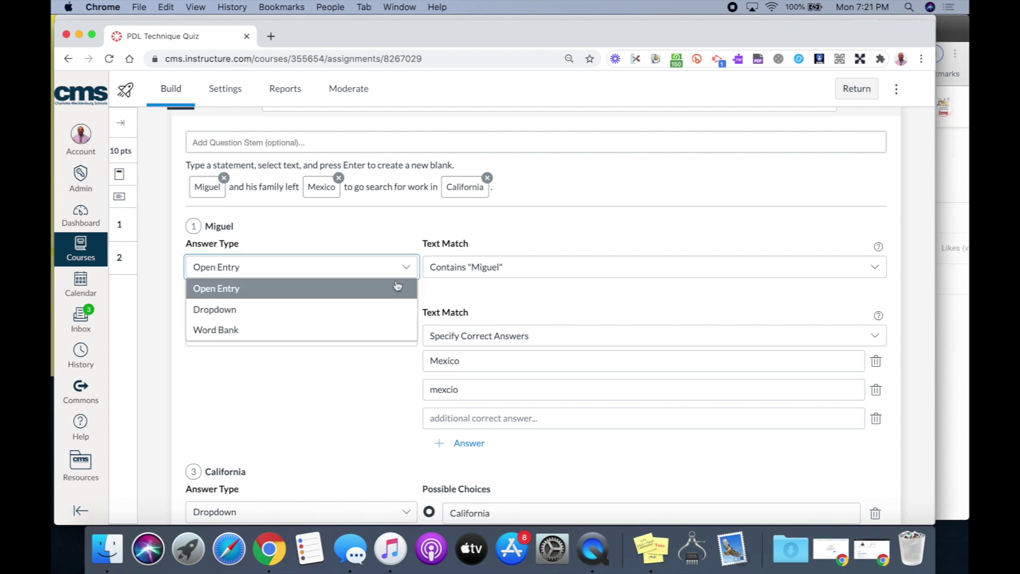
{"action": "left_click", "coordinate": [378, 328]}
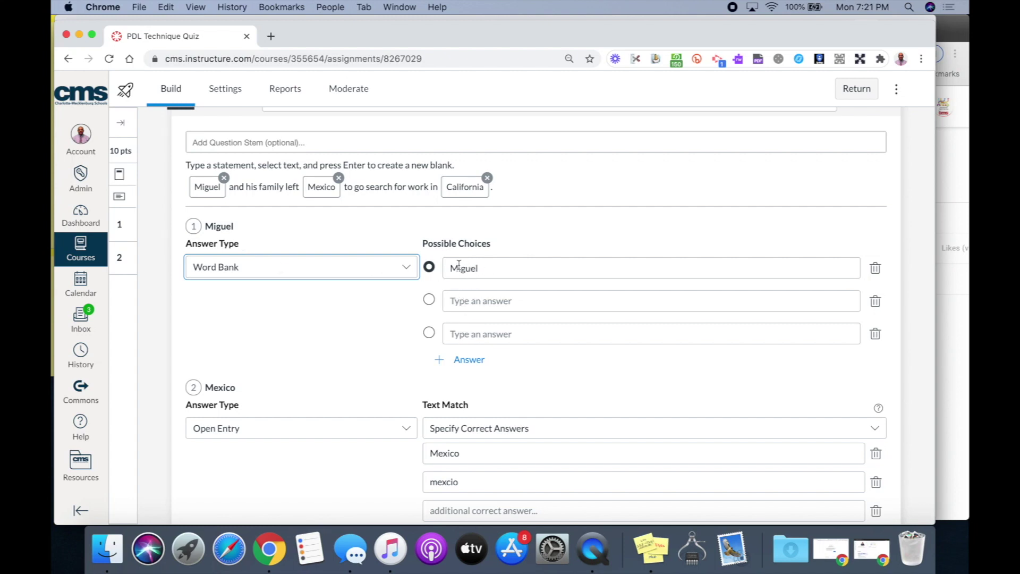
Add three other first names as incorrect word bank choices for the first blank and finish editing the question
{"action": "left_click", "coordinate": [465, 305]}
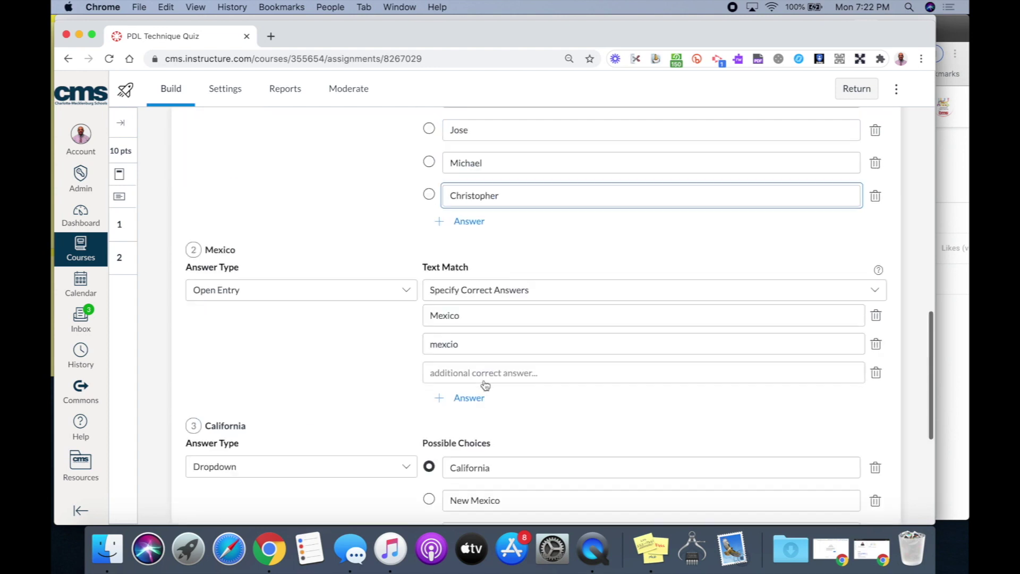
{"action": "scroll", "coordinate": [483, 387], "scroll_direction": "up", "scroll_amount": 5}
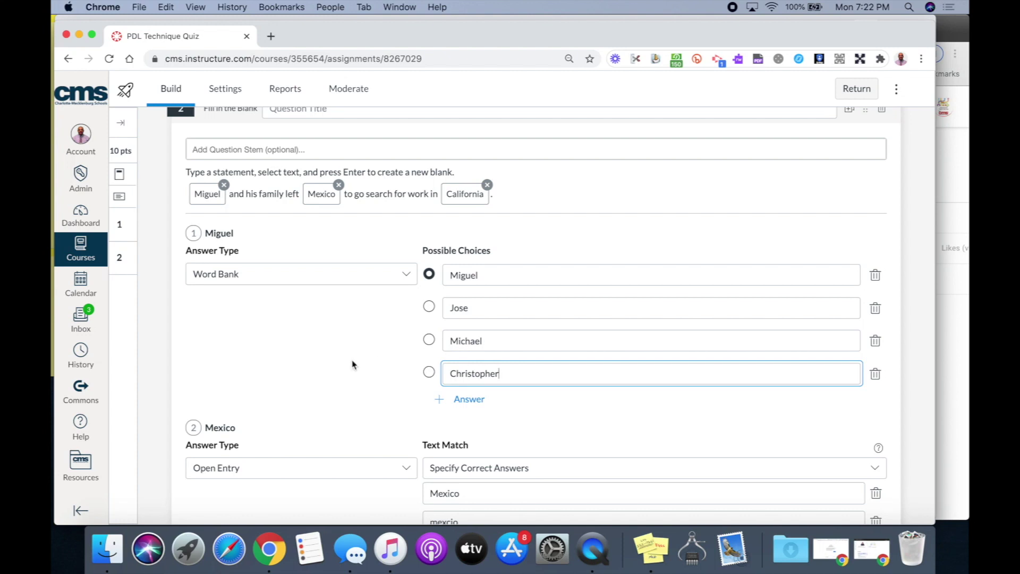
{"action": "scroll", "coordinate": [362, 398], "scroll_direction": "down", "scroll_amount": 10}
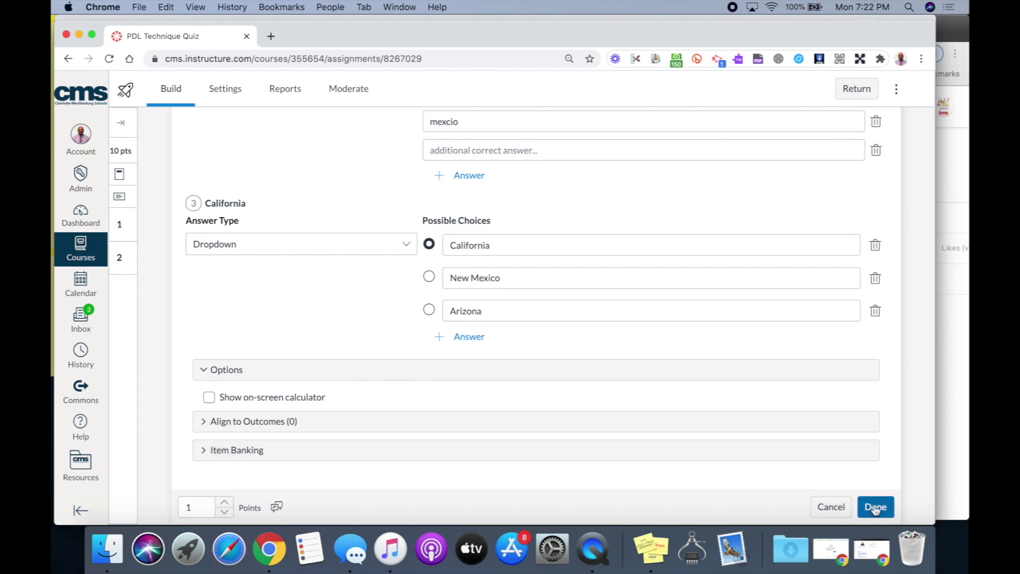
{"action": "left_click", "coordinate": [876, 508]}
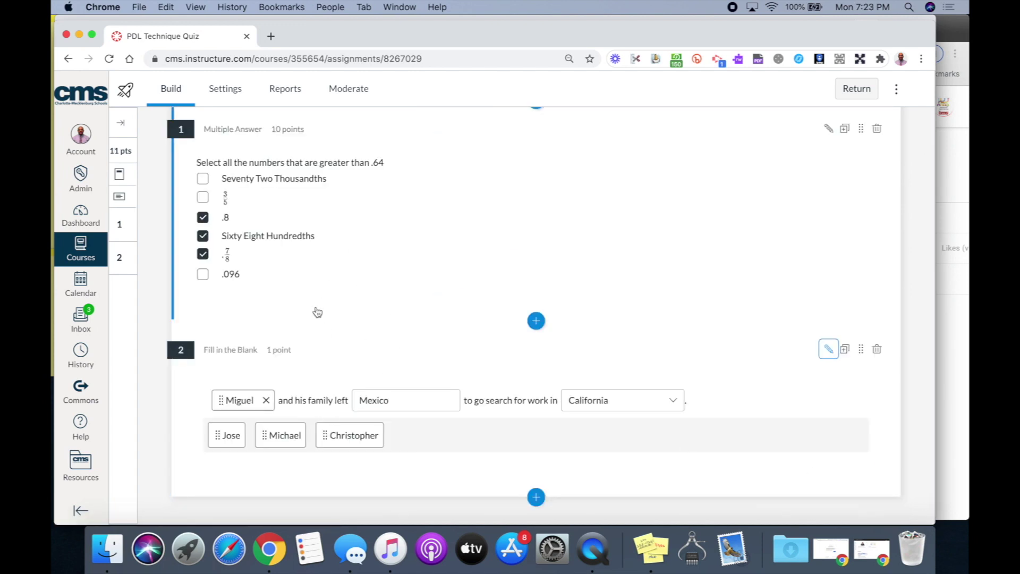
Preview the quiz and select .8, Sixty Eight Hundredths, .096 and 7/8 as the answers to question 1
{"action": "scroll", "coordinate": [330, 350], "scroll_direction": "up", "scroll_amount": 5}
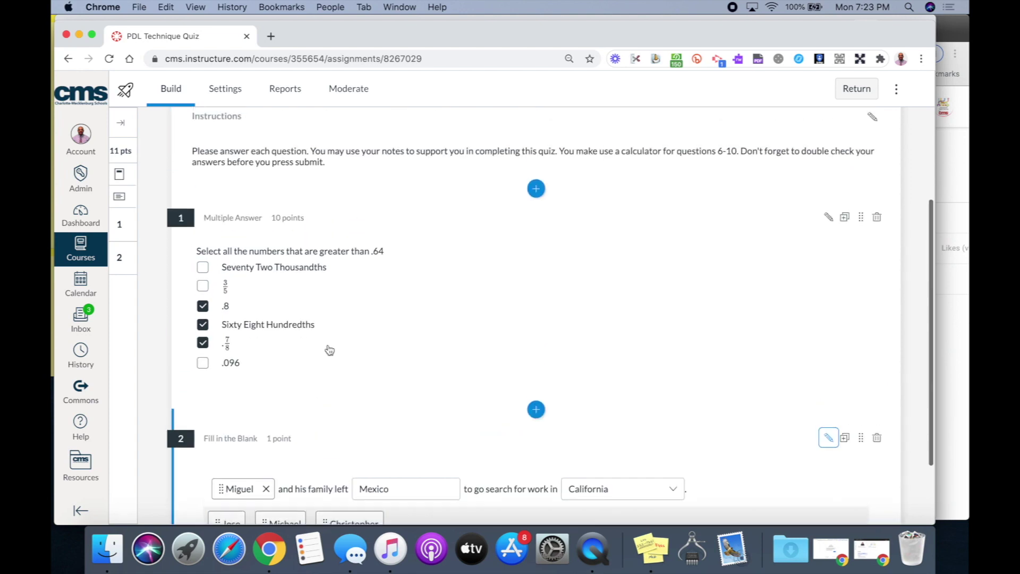
{"action": "scroll", "coordinate": [328, 349], "scroll_direction": "up", "scroll_amount": 2}
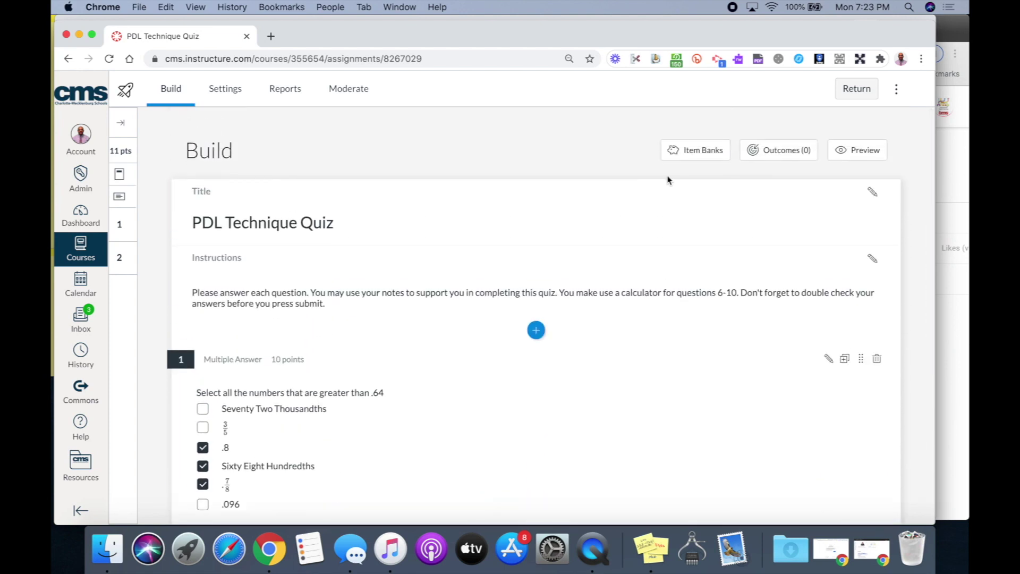
{"action": "left_click", "coordinate": [865, 152]}
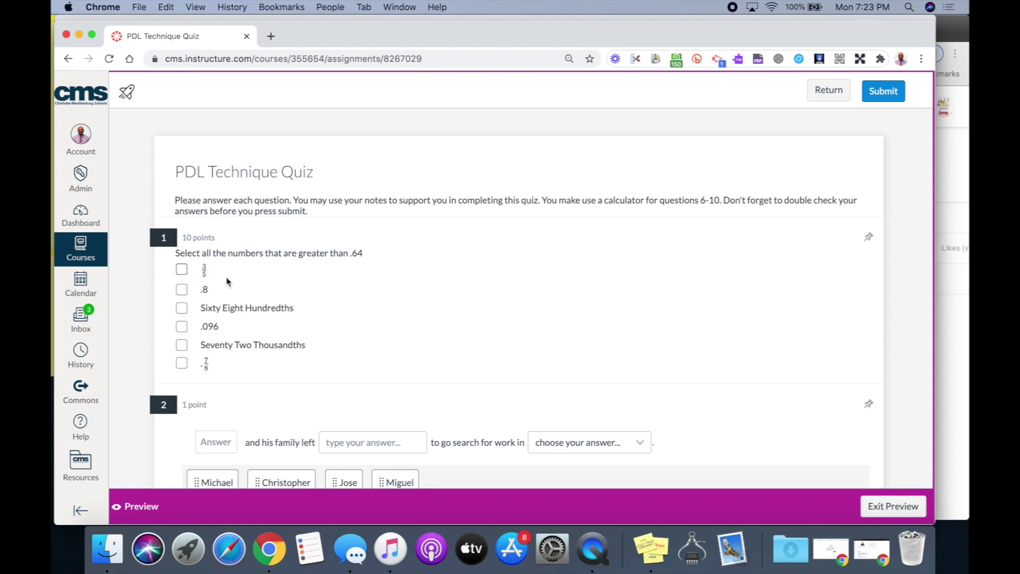
{"action": "left_click", "coordinate": [182, 289]}
{"action": "left_click", "coordinate": [181, 310]}
{"action": "left_click", "coordinate": [181, 326]}
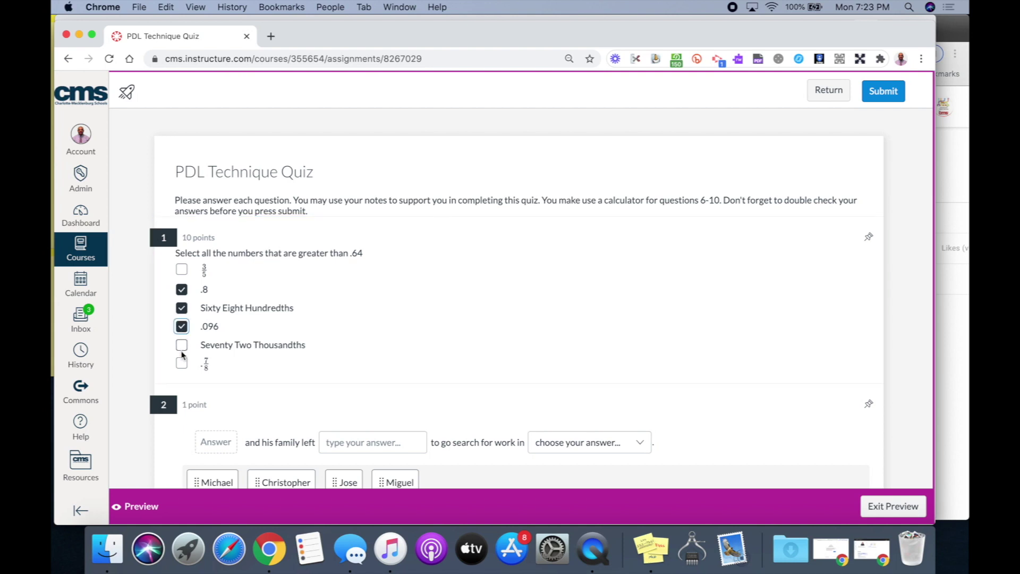
{"action": "left_click", "coordinate": [182, 363]}
Fill the first blank of question 2 with the boy's correct first name from the word bank
{"action": "scroll", "coordinate": [264, 362], "scroll_direction": "down", "scroll_amount": 1}
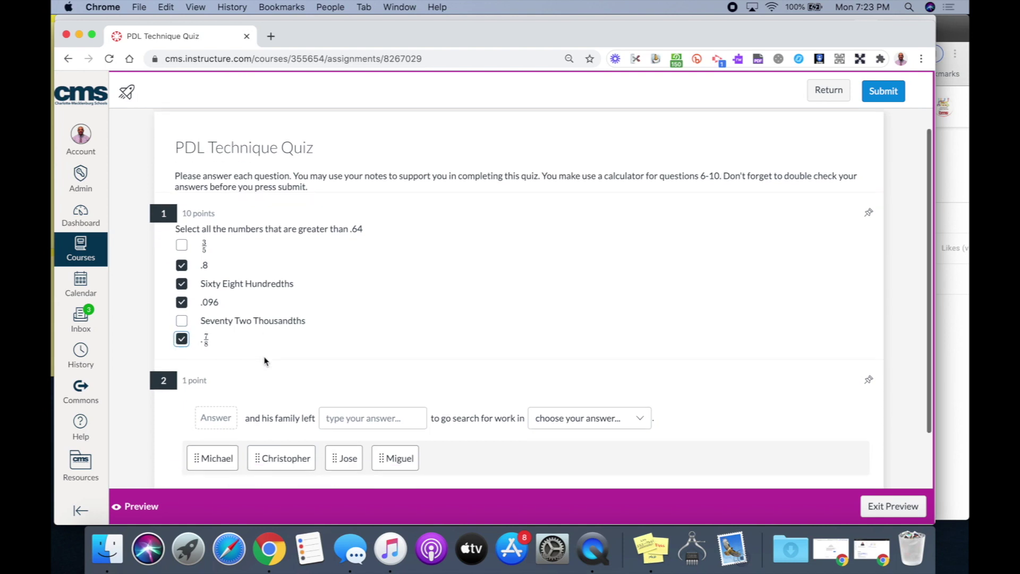
{"action": "scroll", "coordinate": [264, 361], "scroll_direction": "down", "scroll_amount": 3}
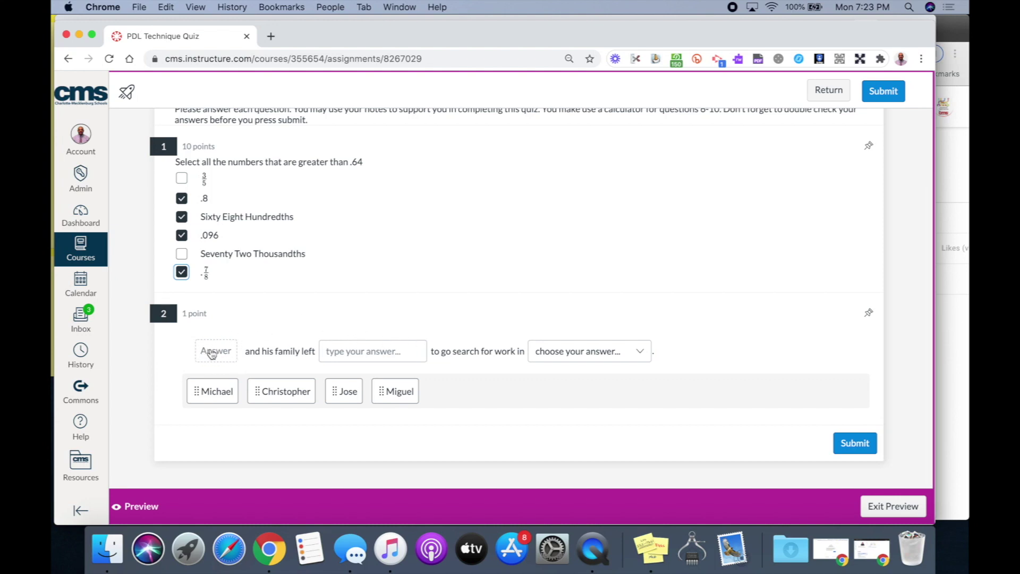
{"action": "left_click", "coordinate": [212, 353]}
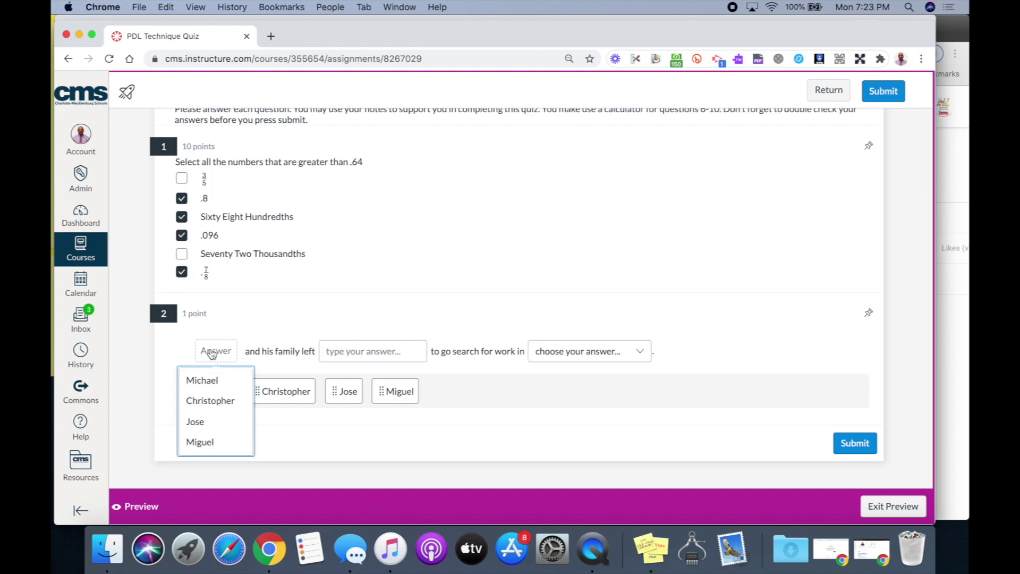
{"action": "left_click", "coordinate": [275, 313]}
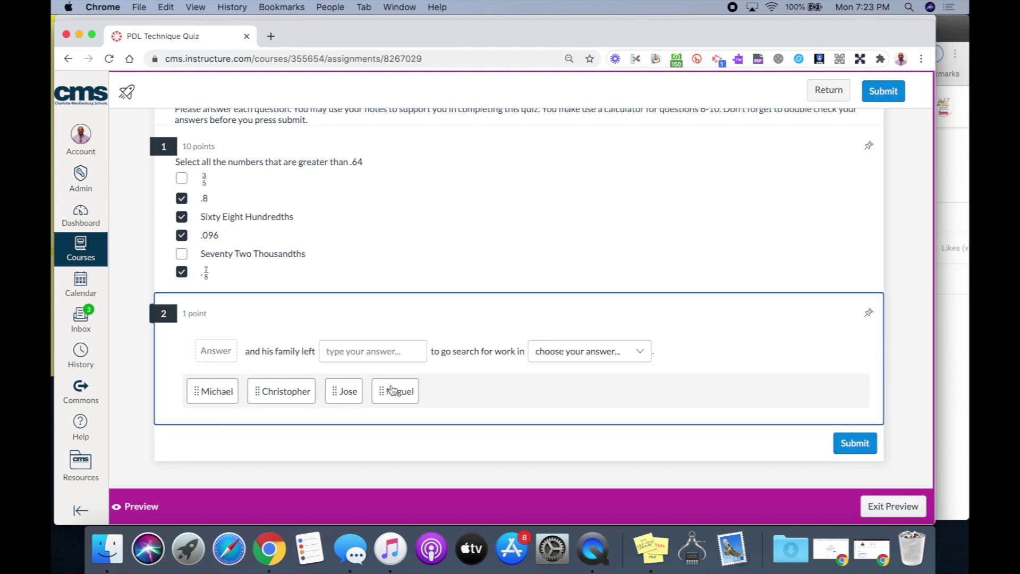
{"action": "left_click_drag", "start_coordinate": [391, 391], "coordinate": [212, 349]}
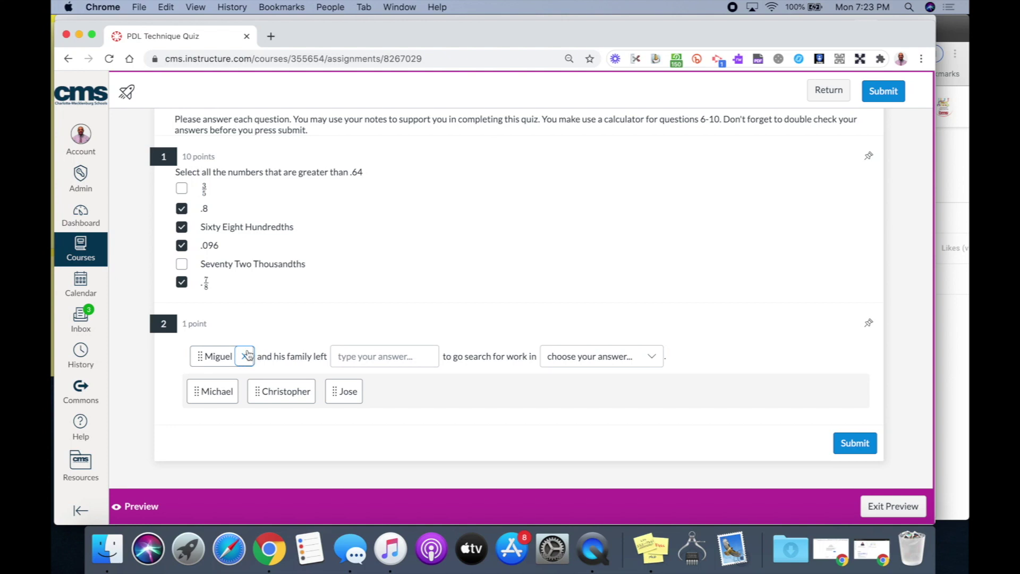
Answer the second blank of question 2 with "Mexixo" and choose Arizona for the last blank
{"action": "left_click", "coordinate": [396, 351]}
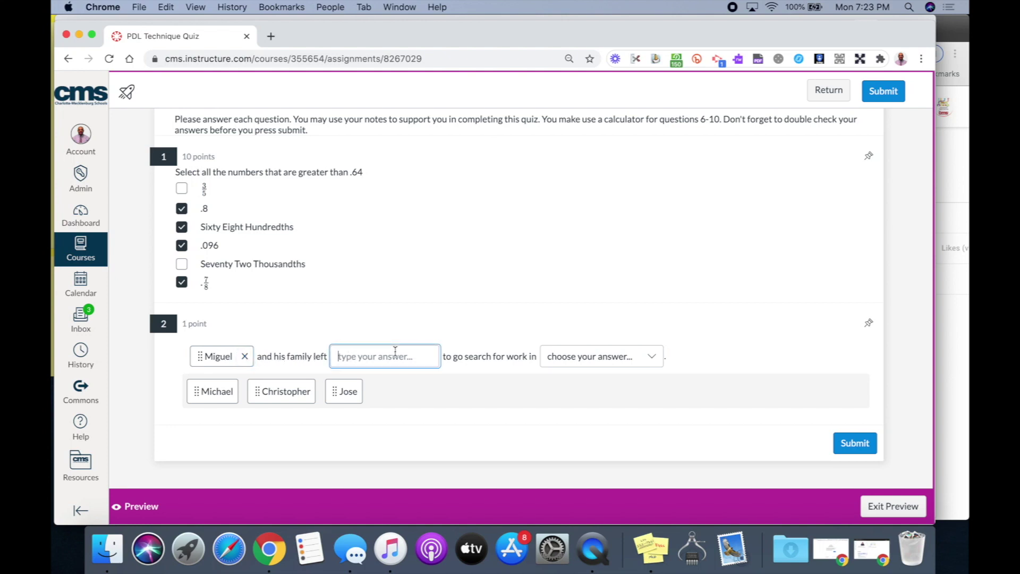
{"action": "type", "text": "Mexixo"}
{"action": "left_click", "coordinate": [537, 388]}
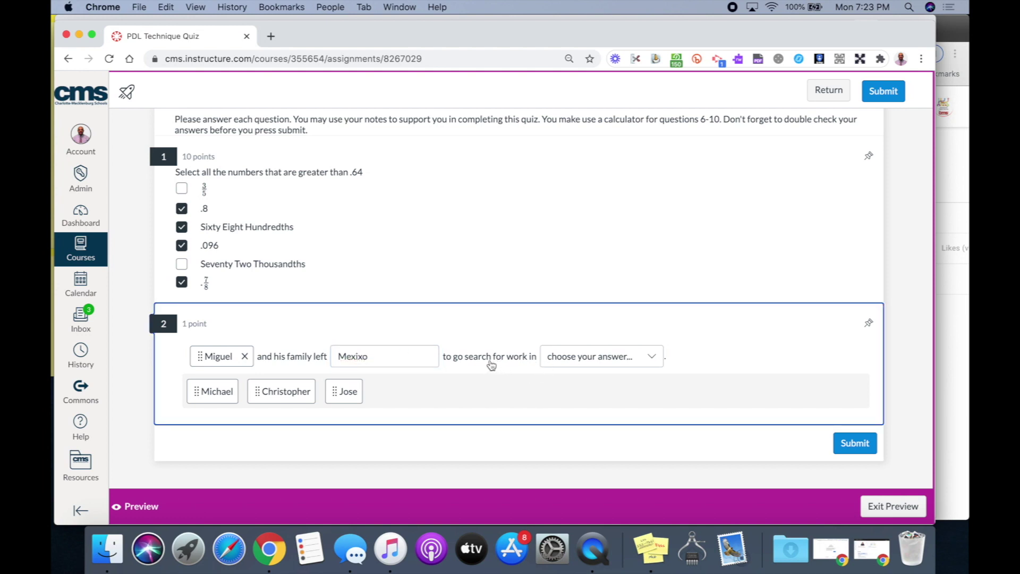
{"action": "left_click", "coordinate": [657, 366]}
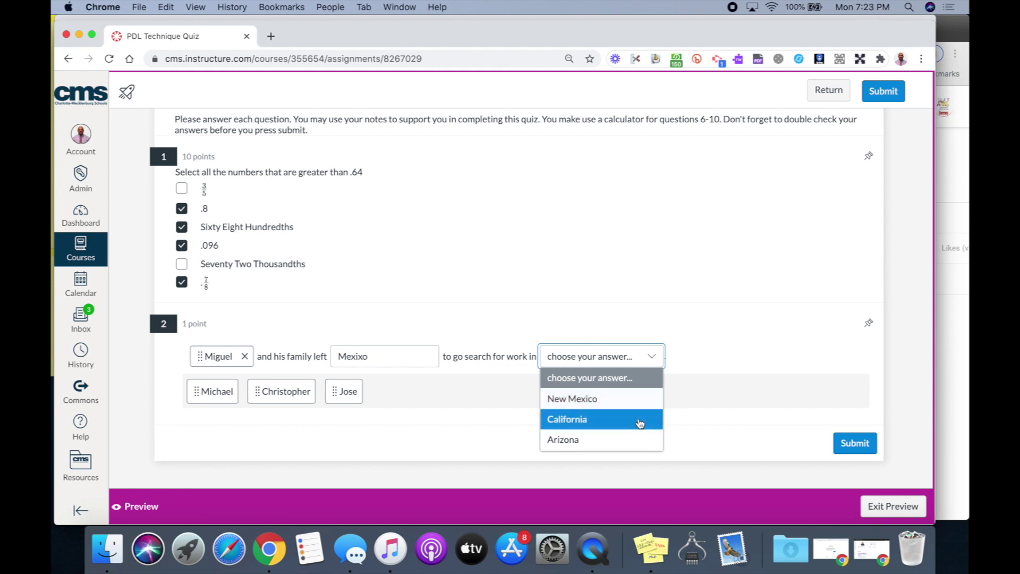
{"action": "left_click", "coordinate": [633, 440]}
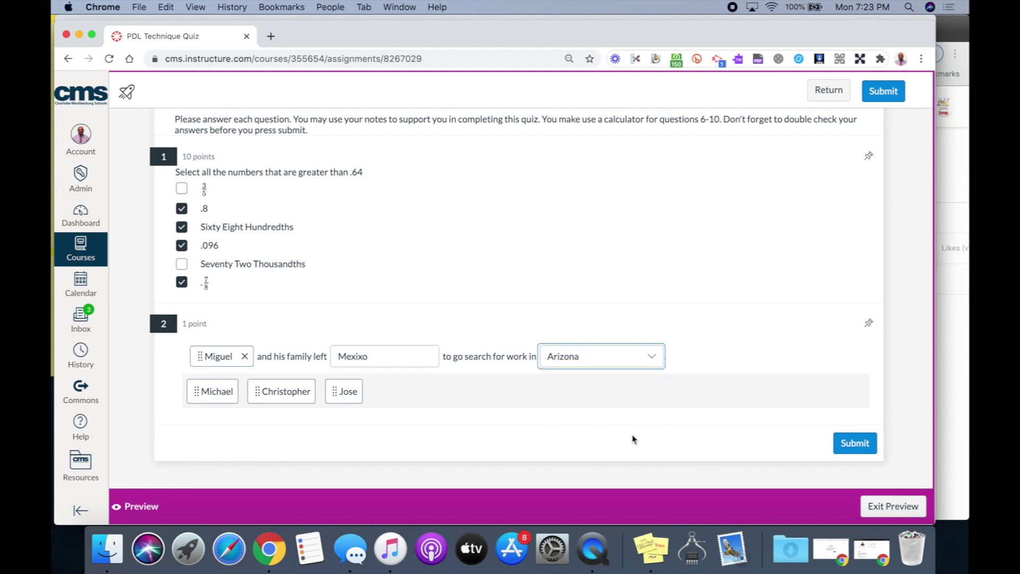